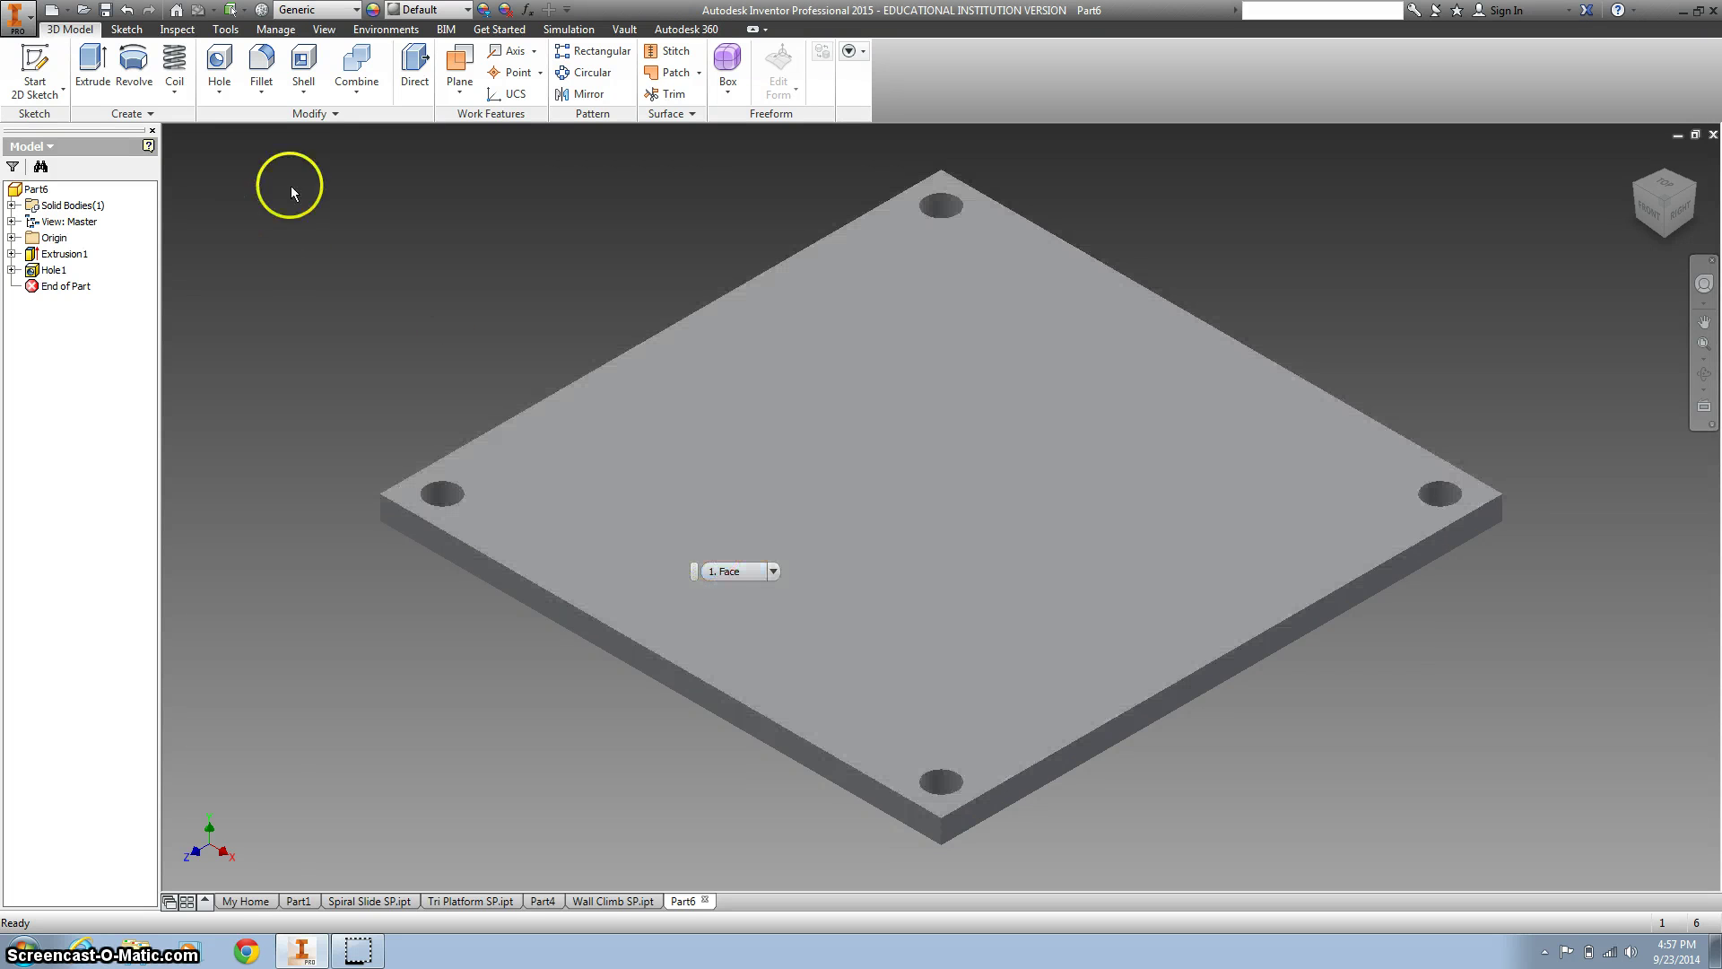
- Create a new part, Part7, from the Standard (in).ipt template
click(51, 9)
double_click(837, 340)
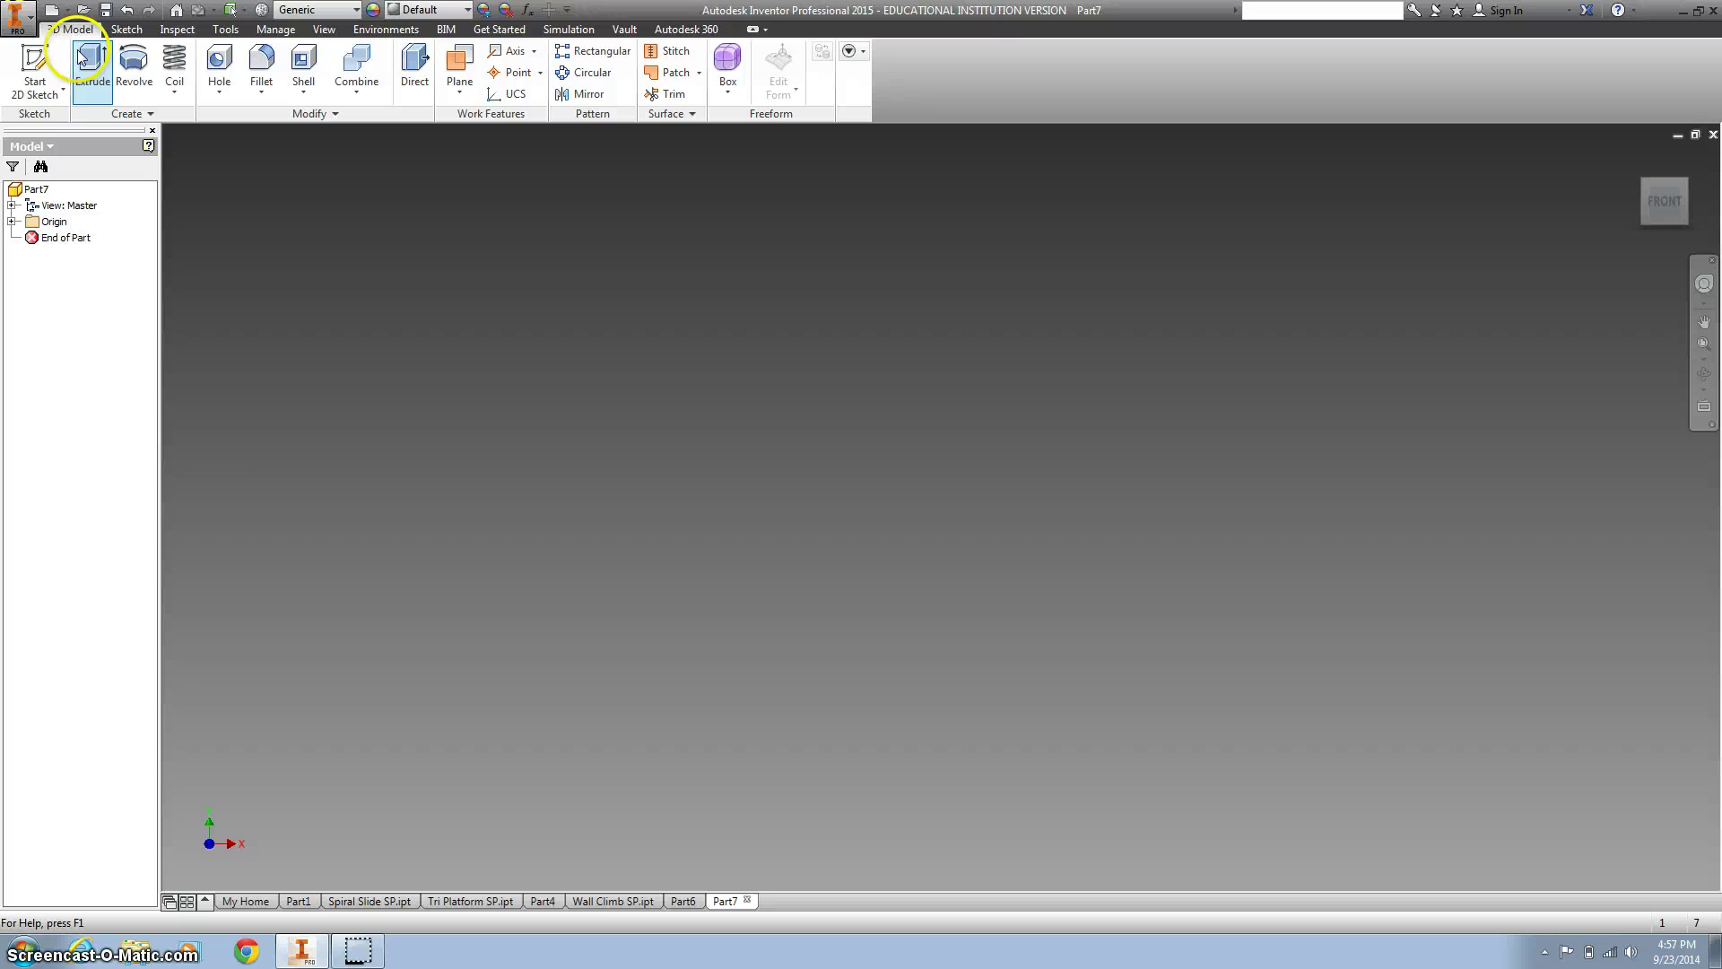
- Draw a 72 × 72 in rectangle on the XZ plane with one corner at the origin
click(35, 59)
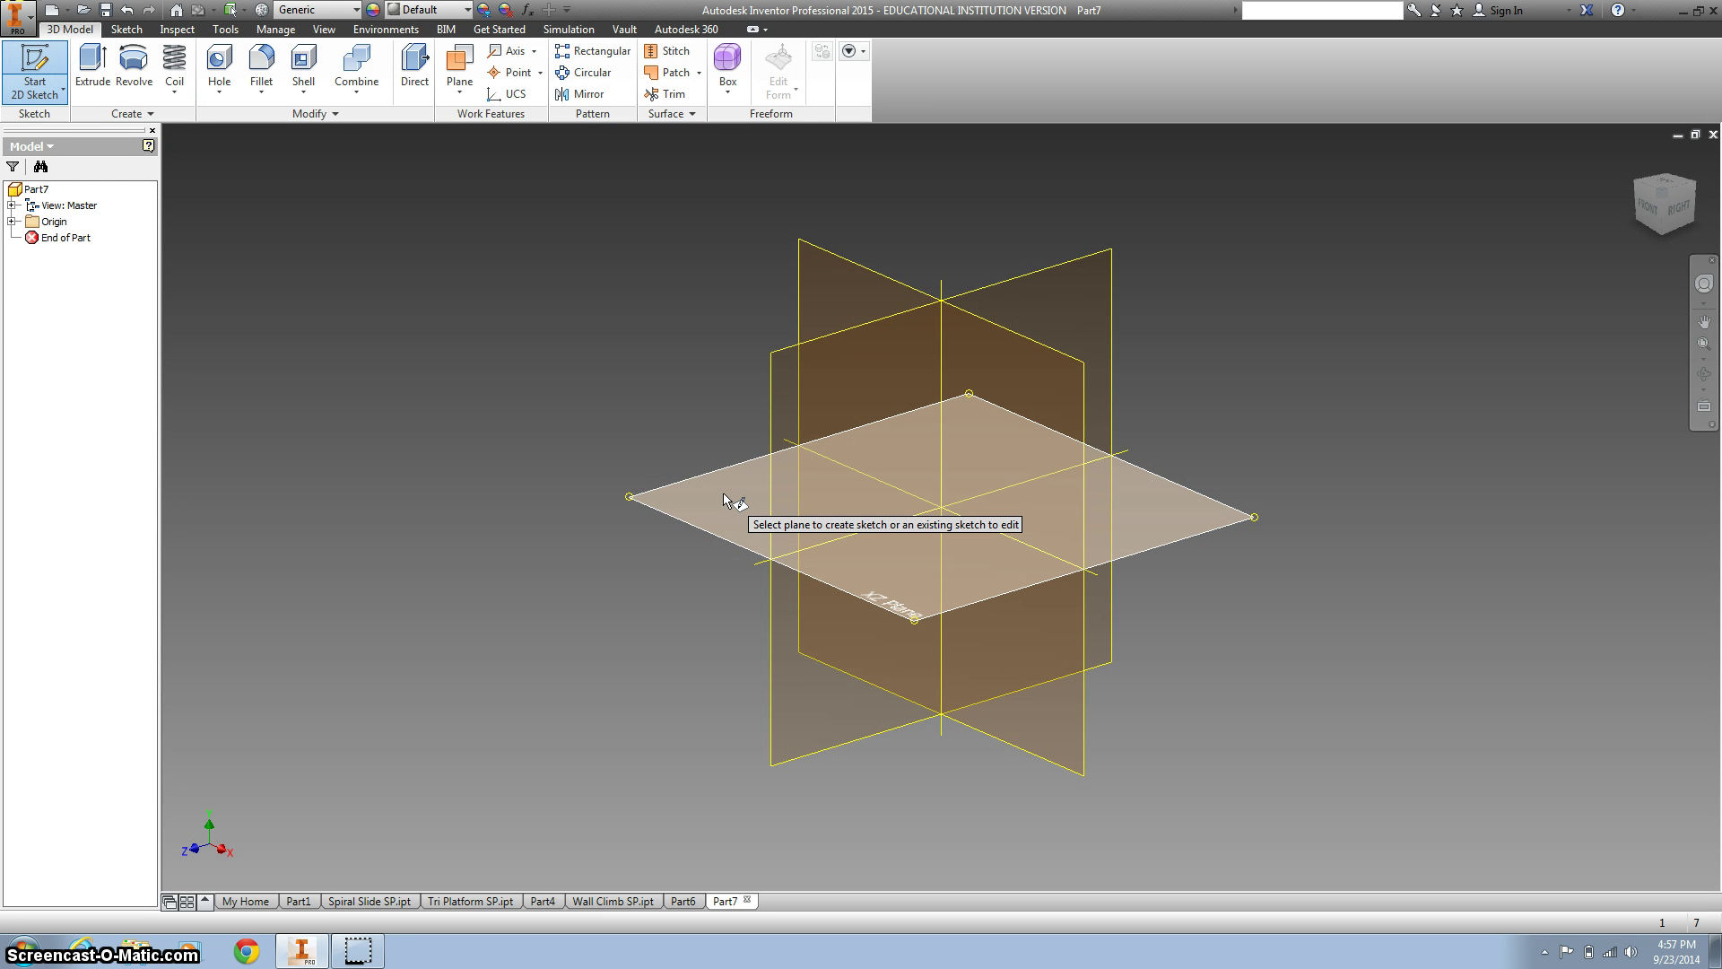
click(724, 493)
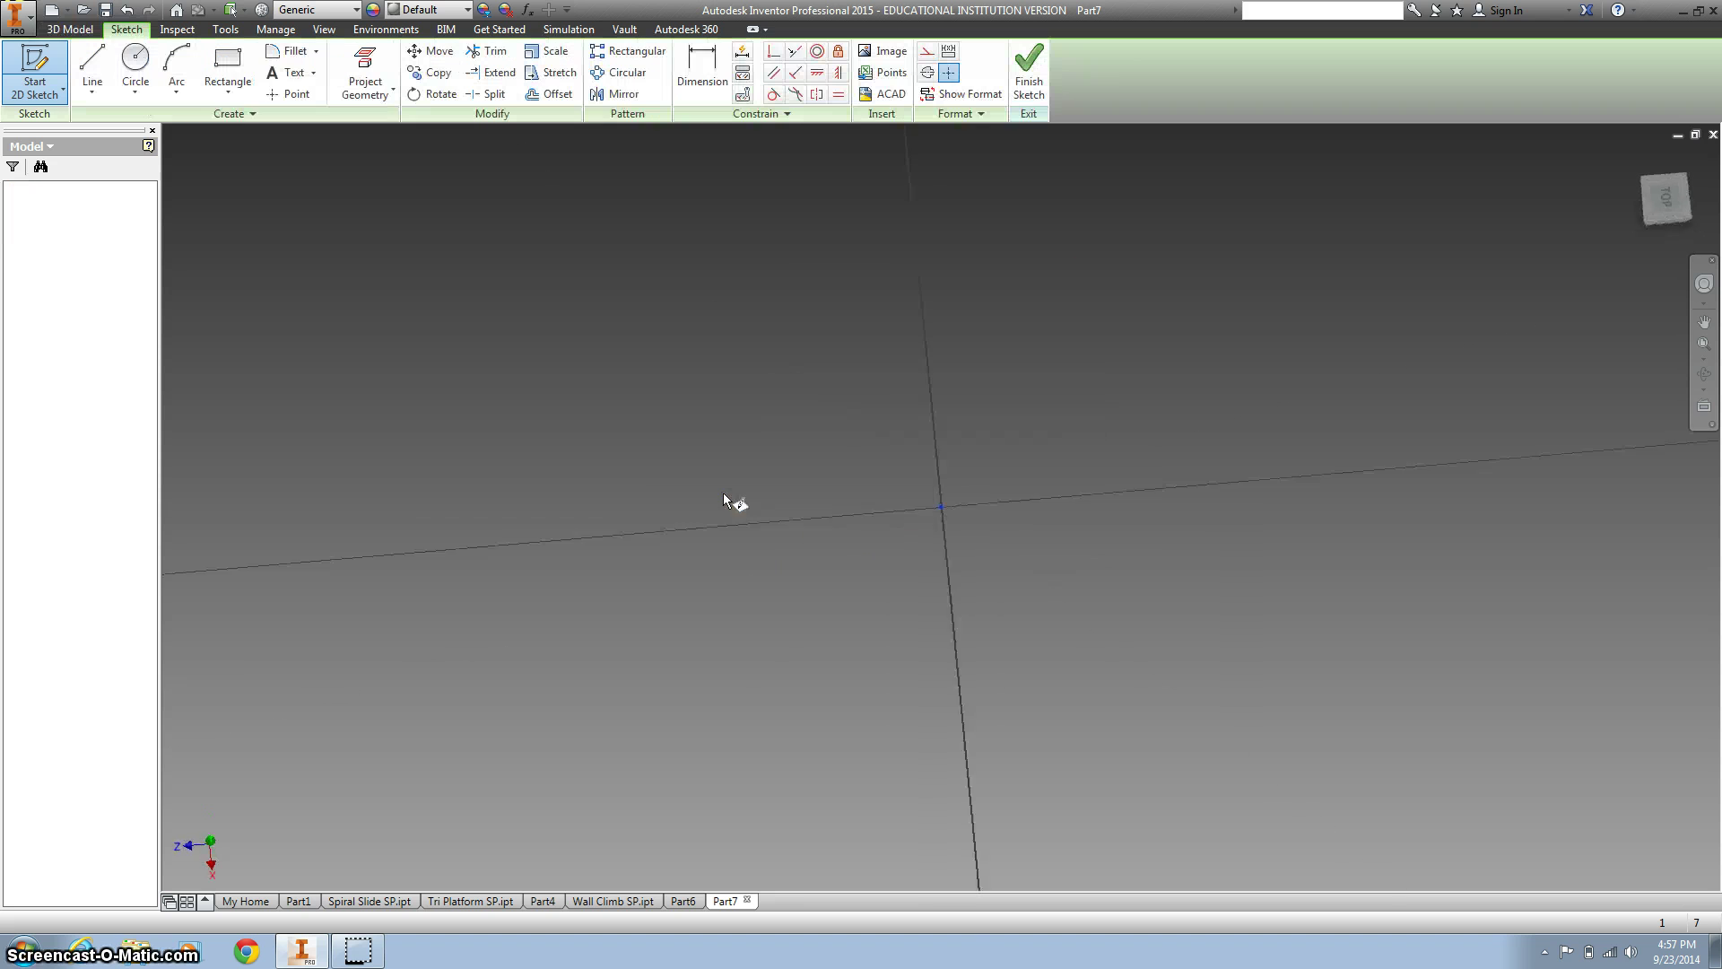
click(228, 65)
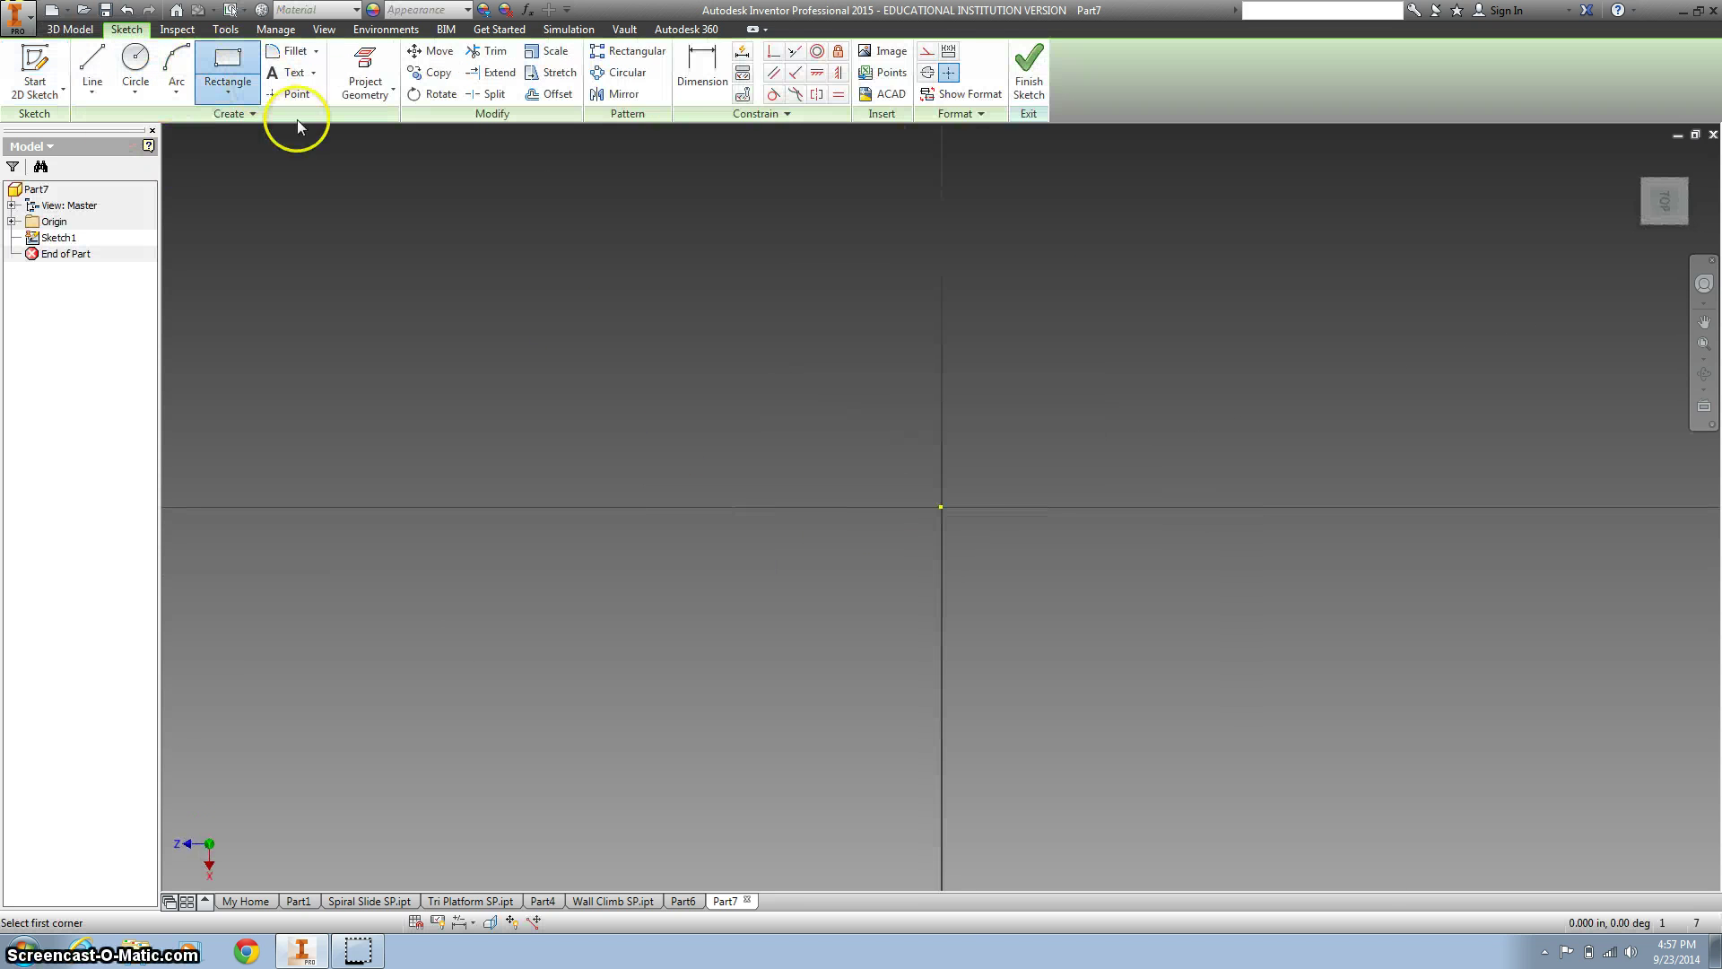
click(942, 507)
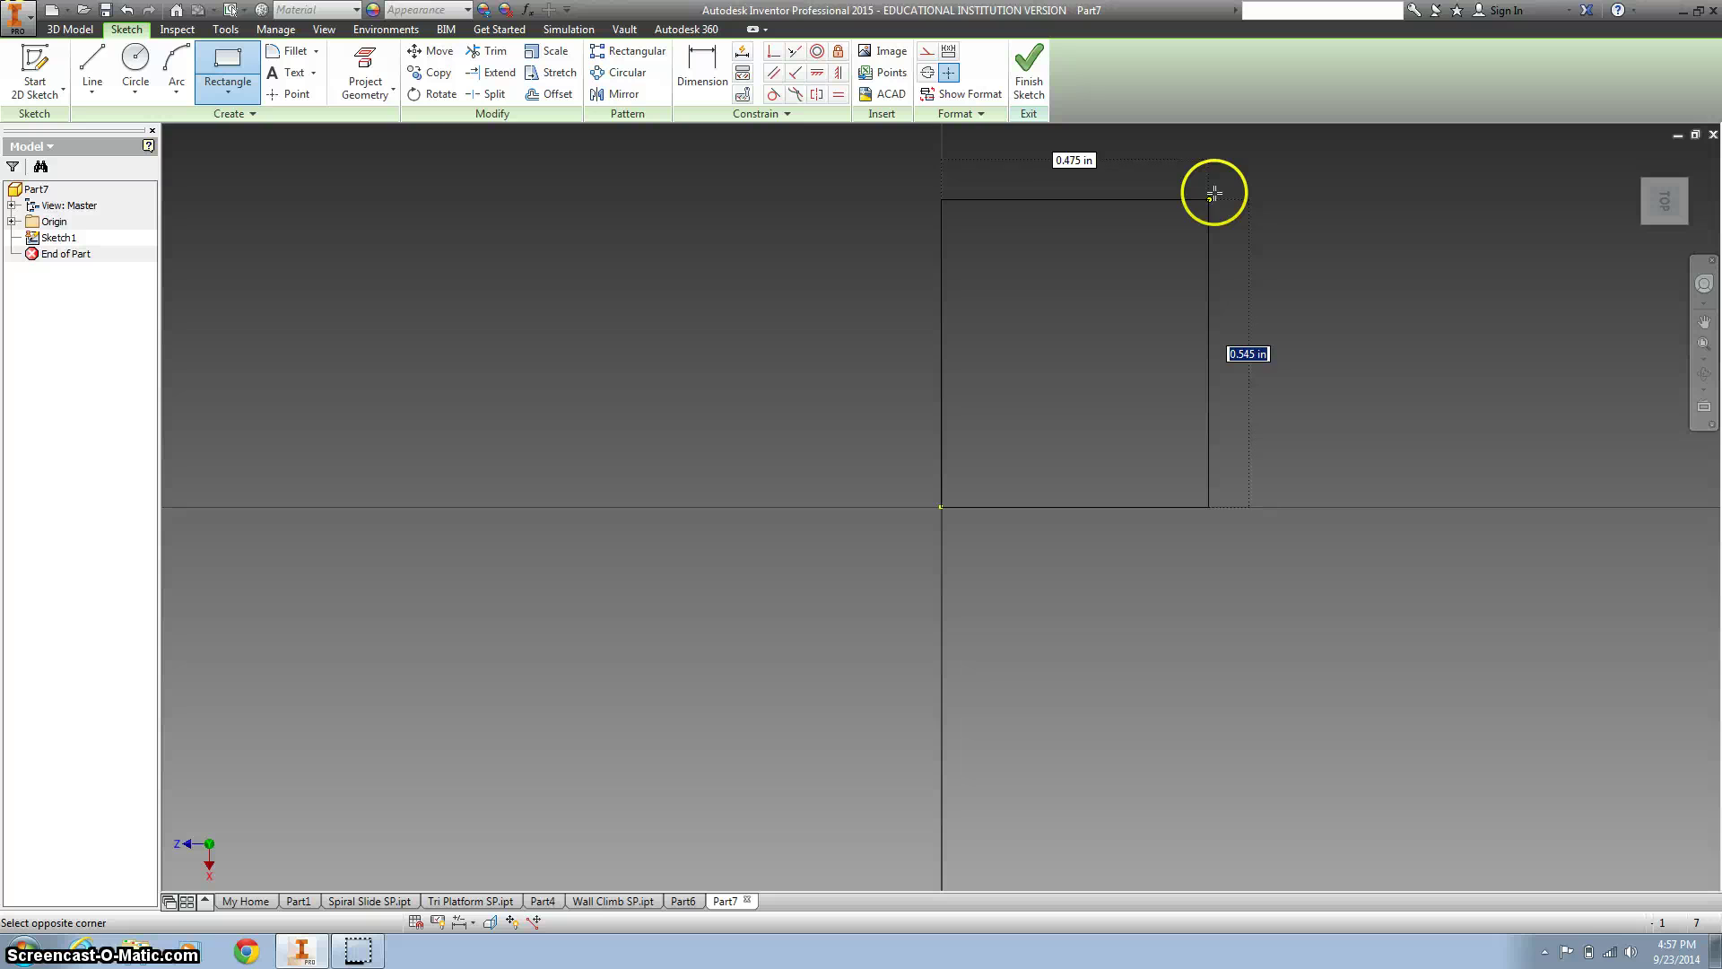
text(72)
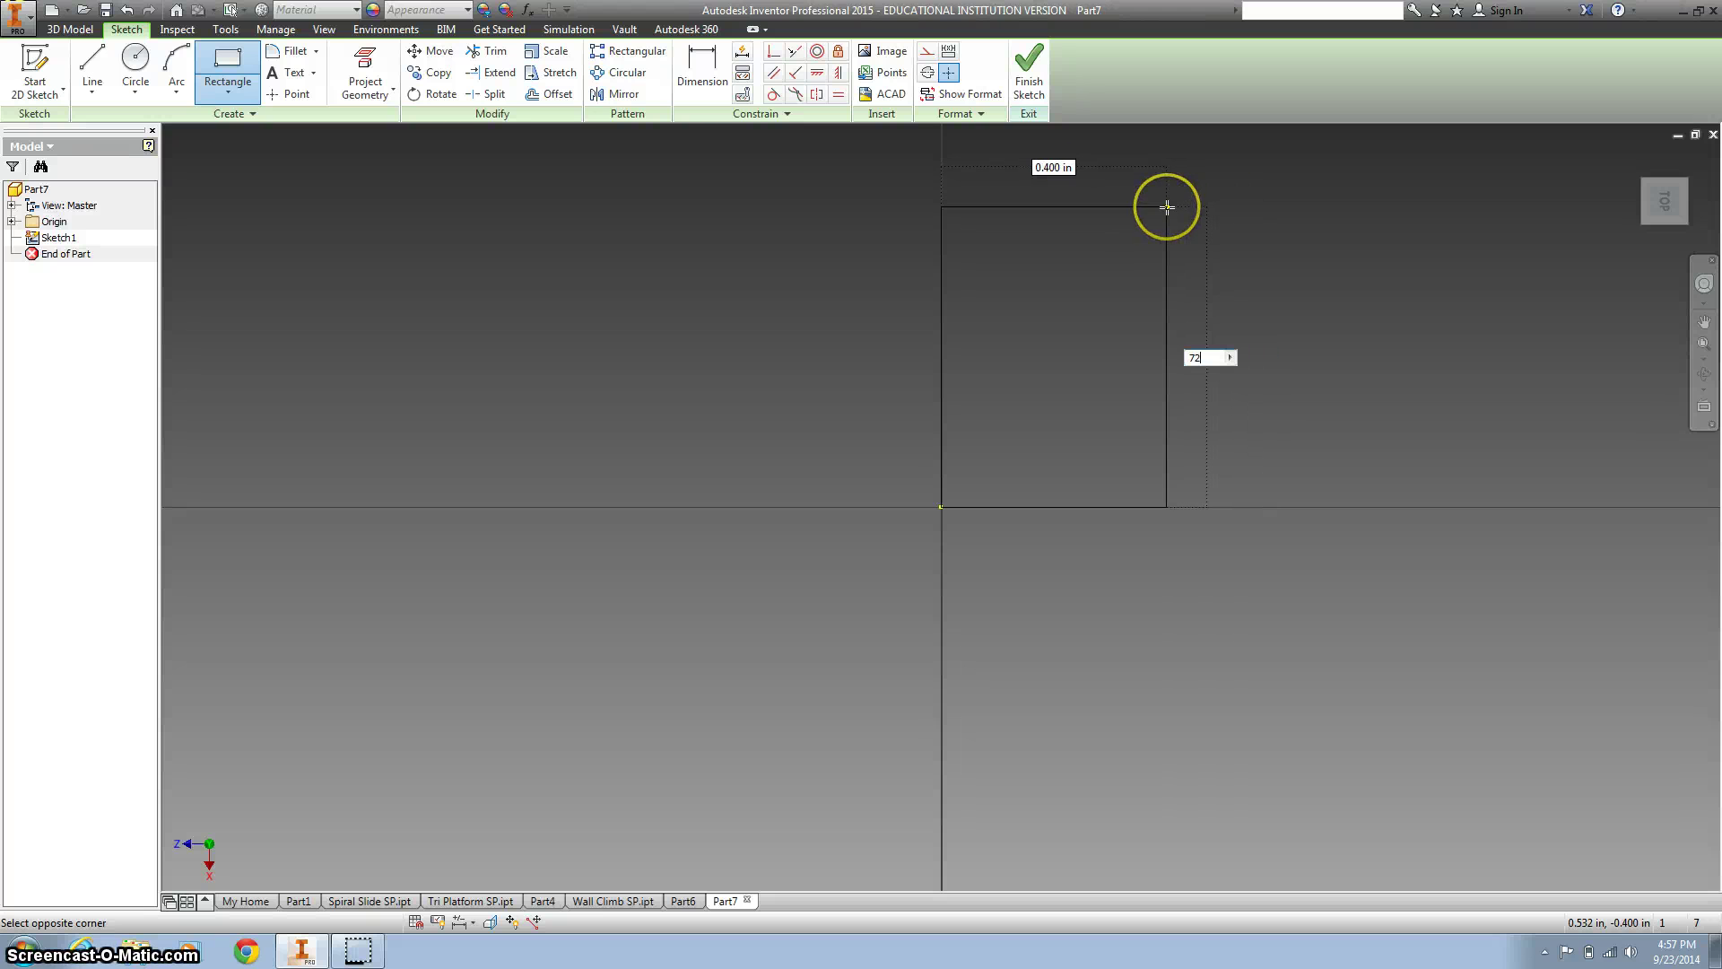
key(Tab)
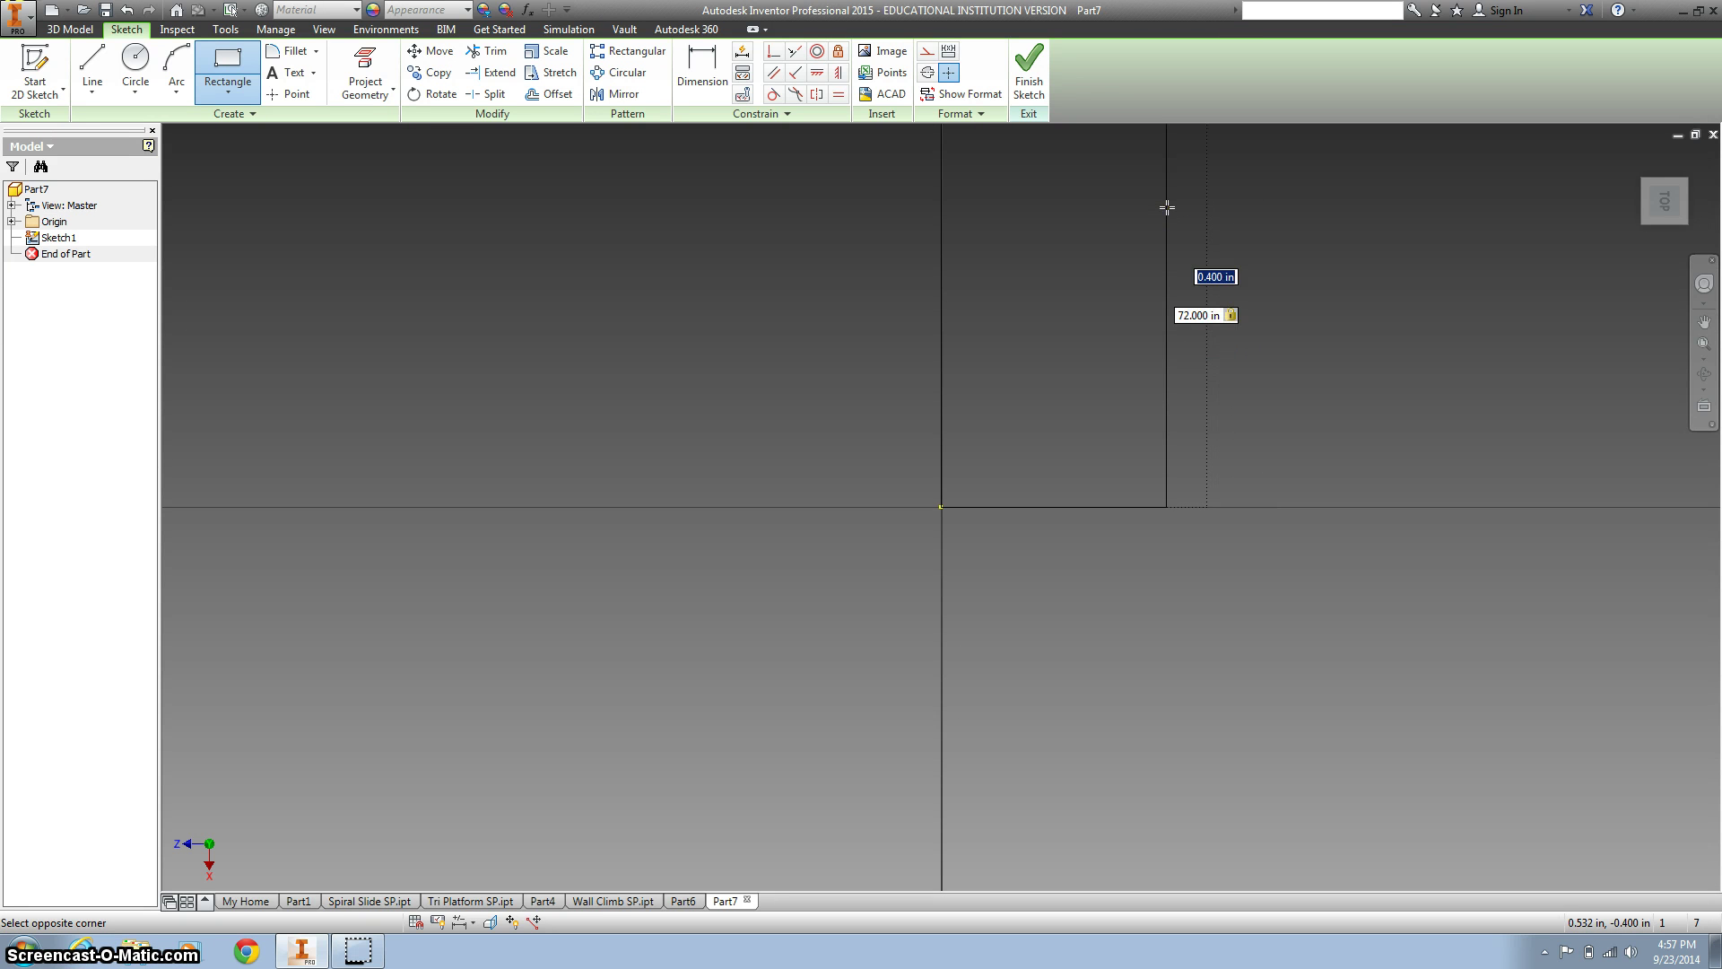
key(Return)
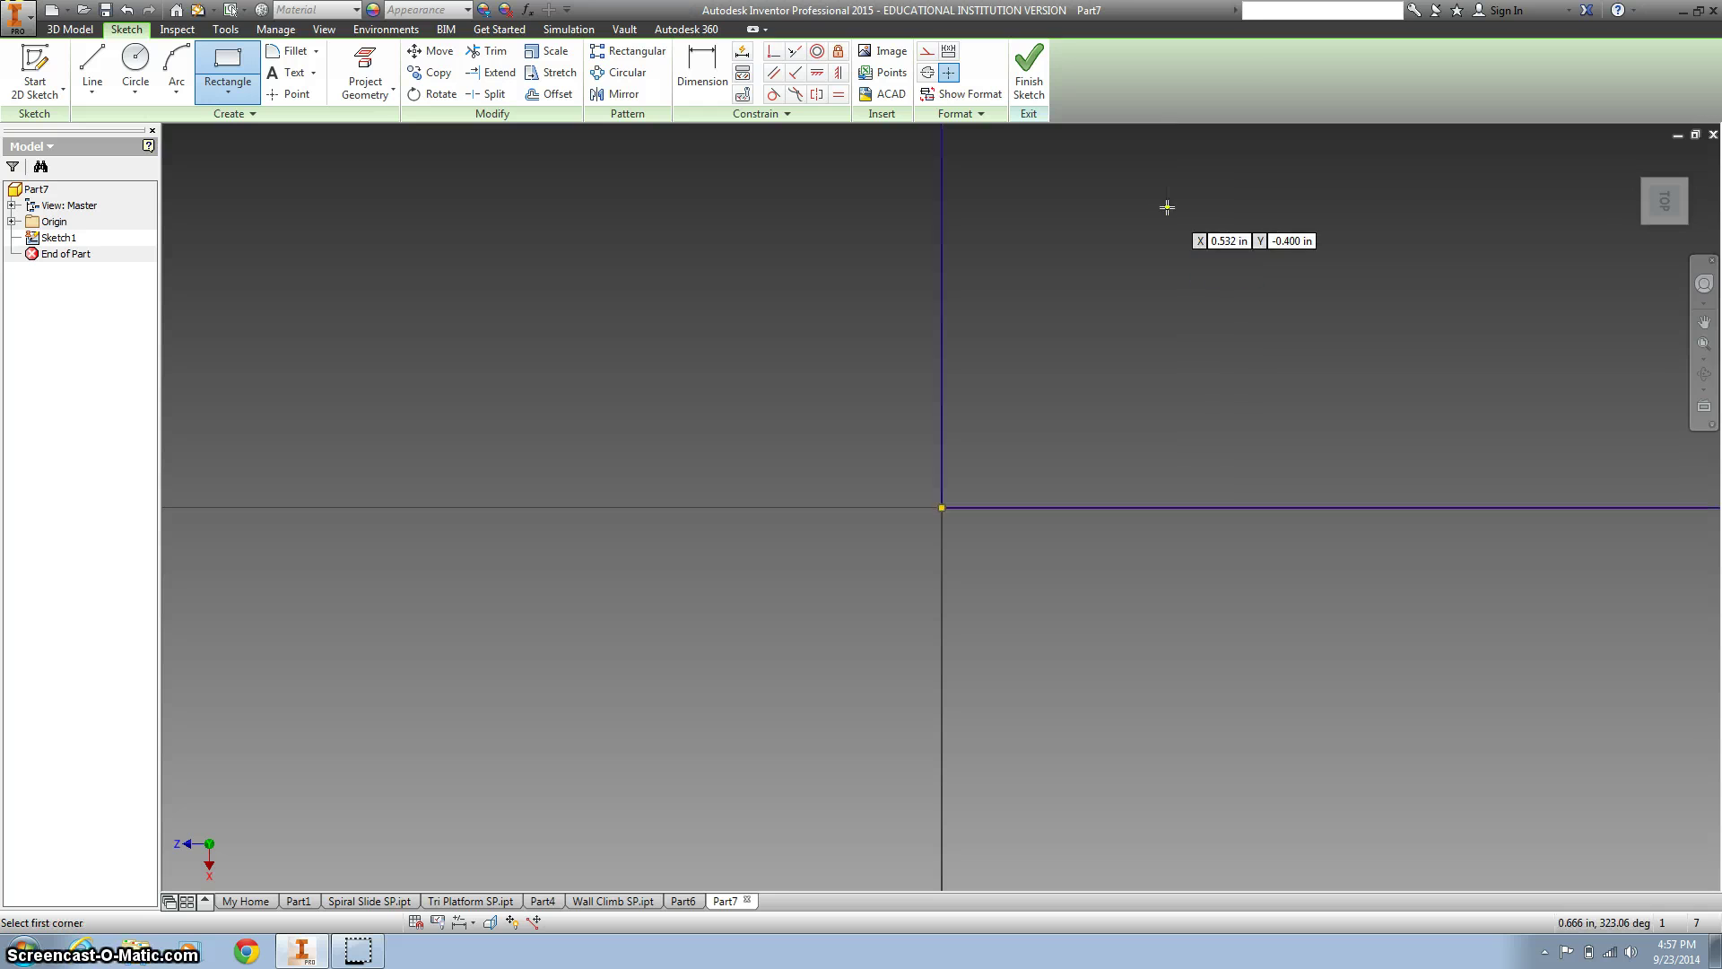
click(1665, 199)
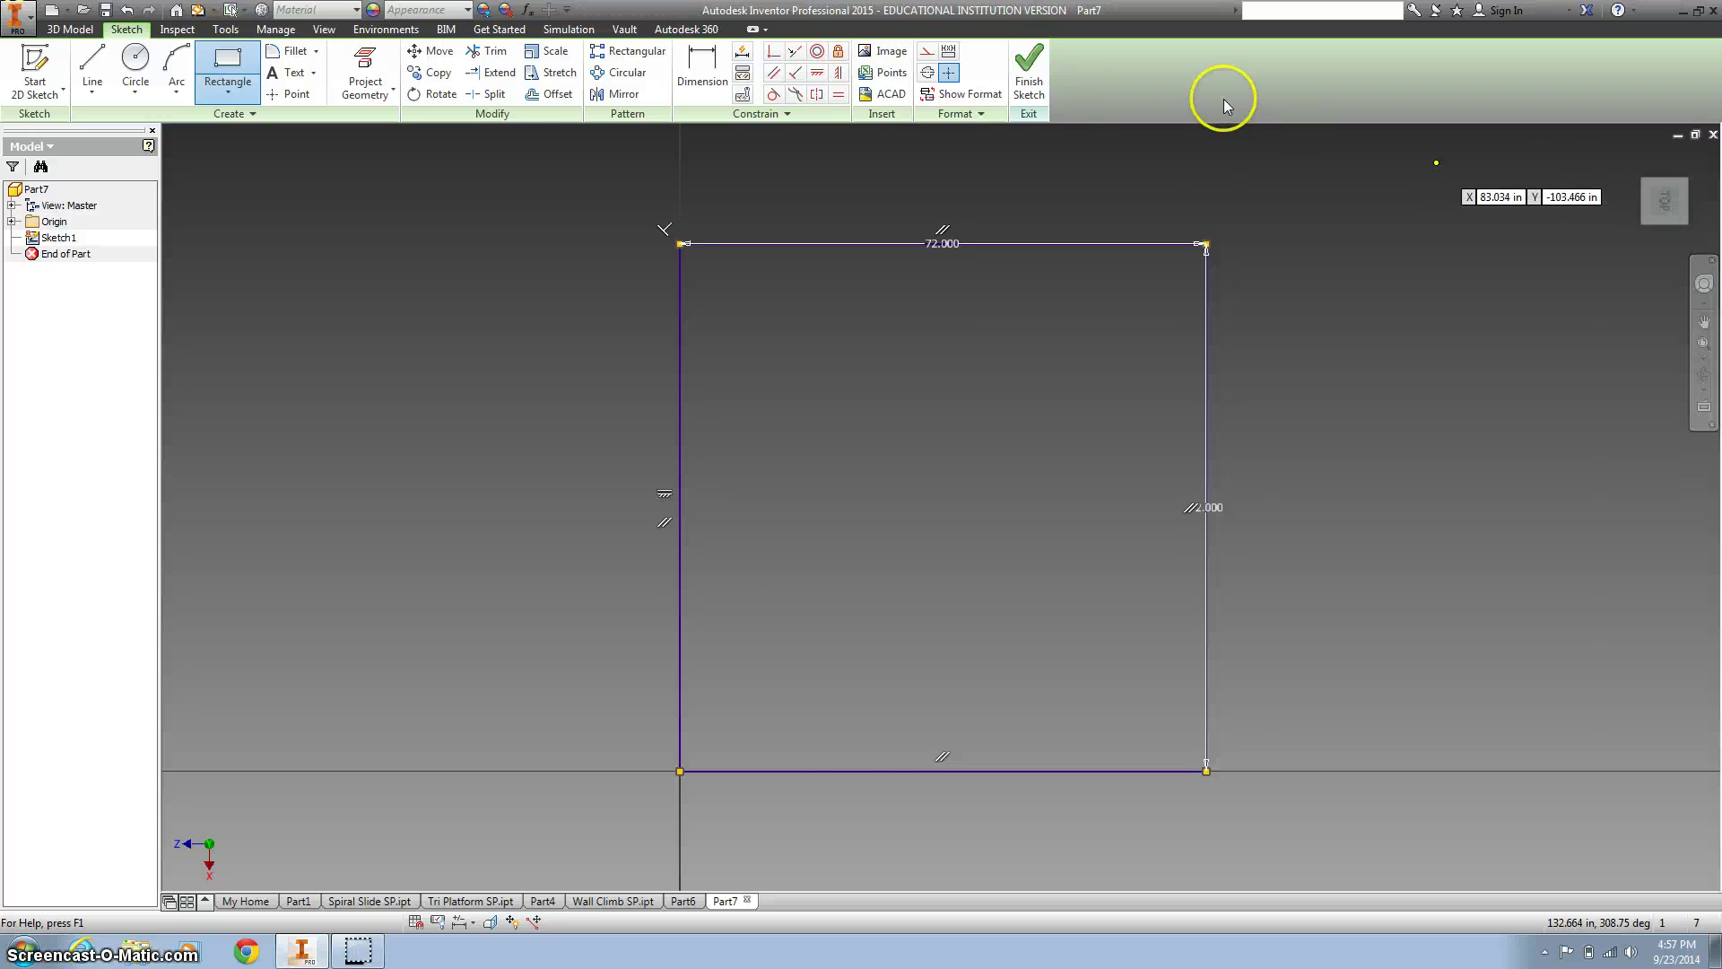
- Extrude the 72 × 72 in square into a solid slab and view the plate from the top
click(1025, 87)
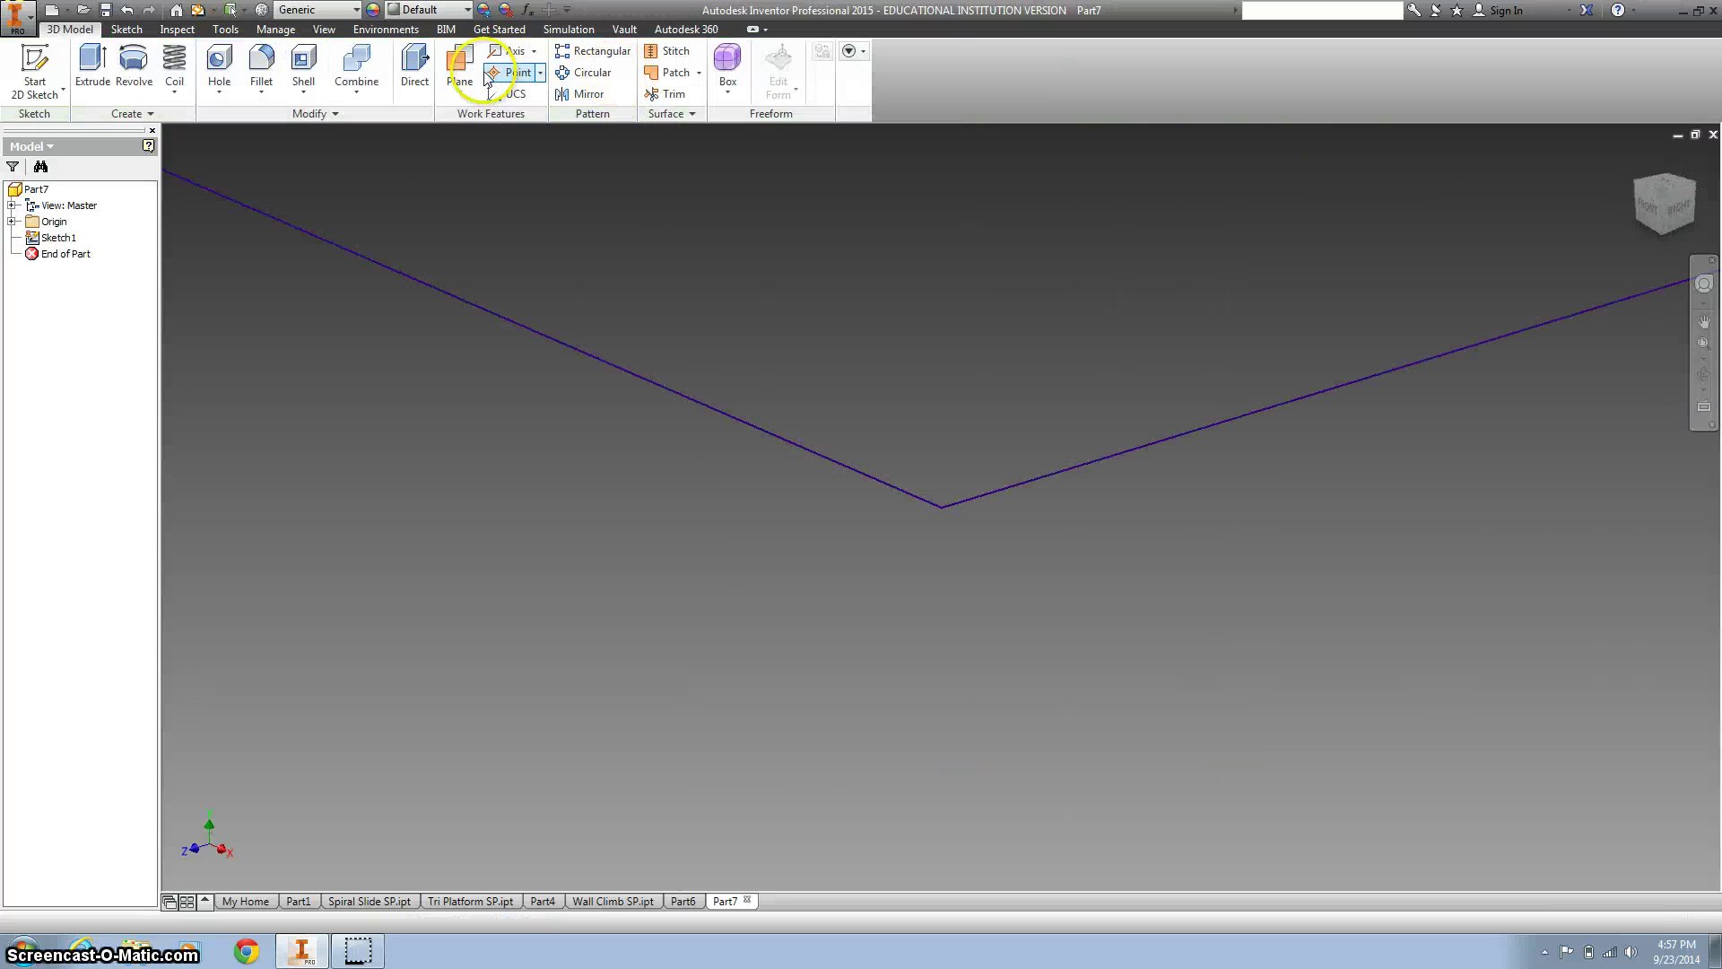
click(97, 61)
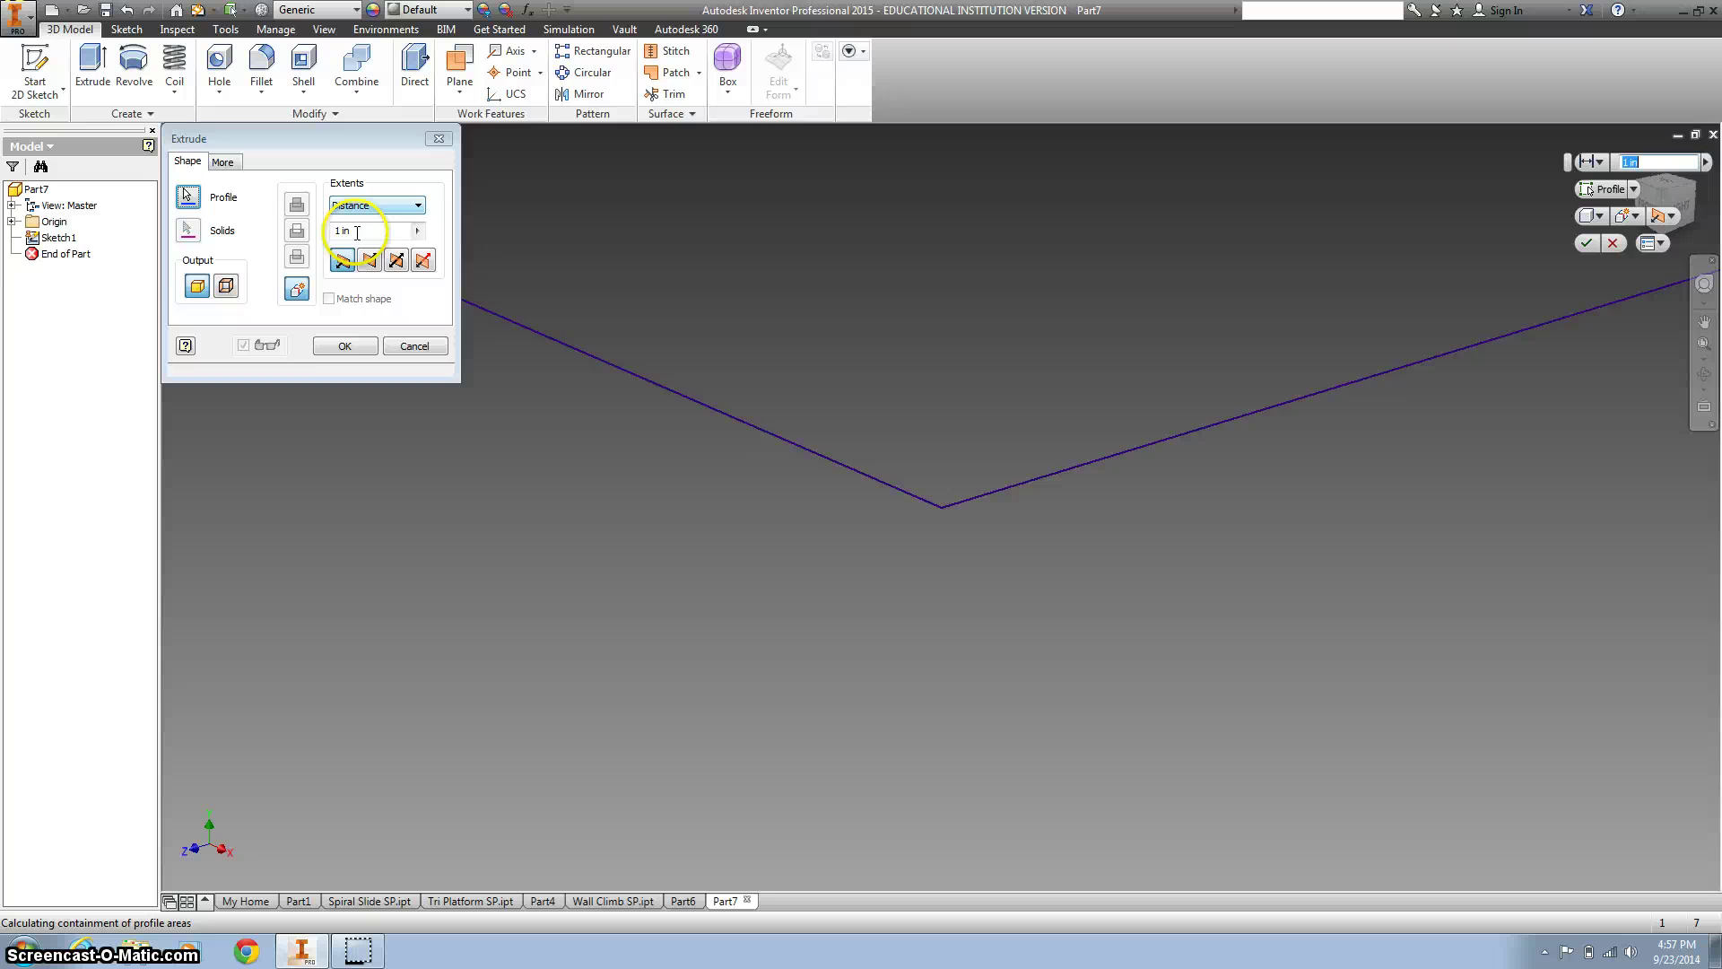
key(Return)
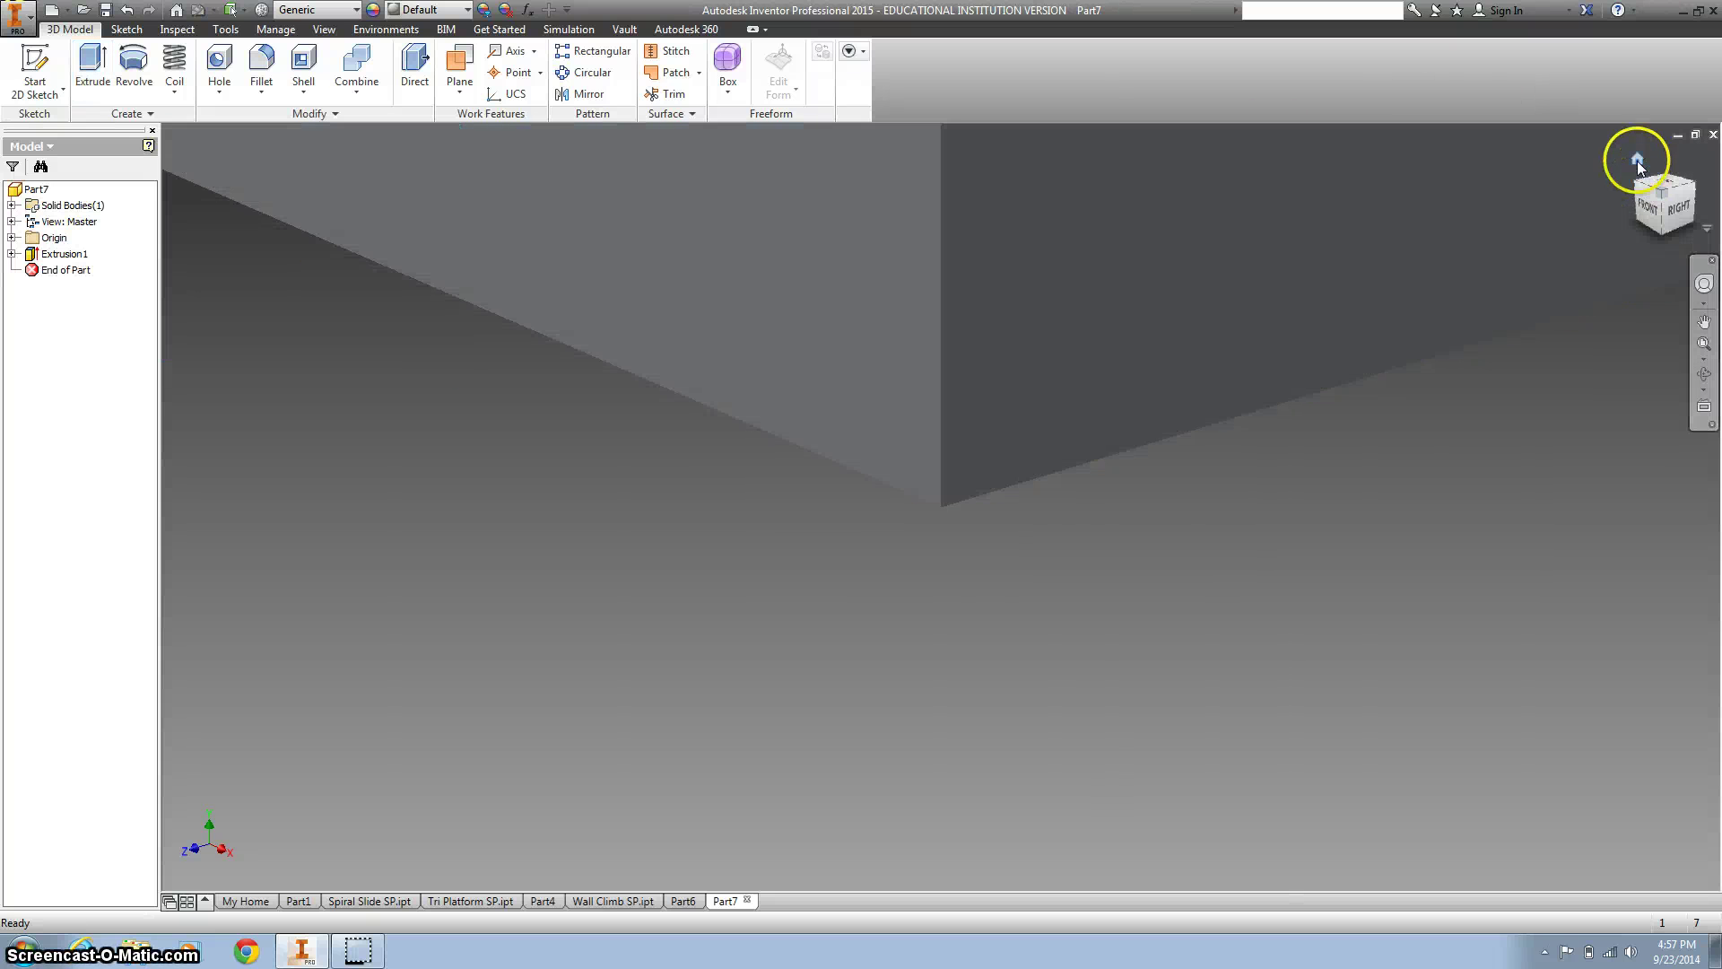
click(1638, 160)
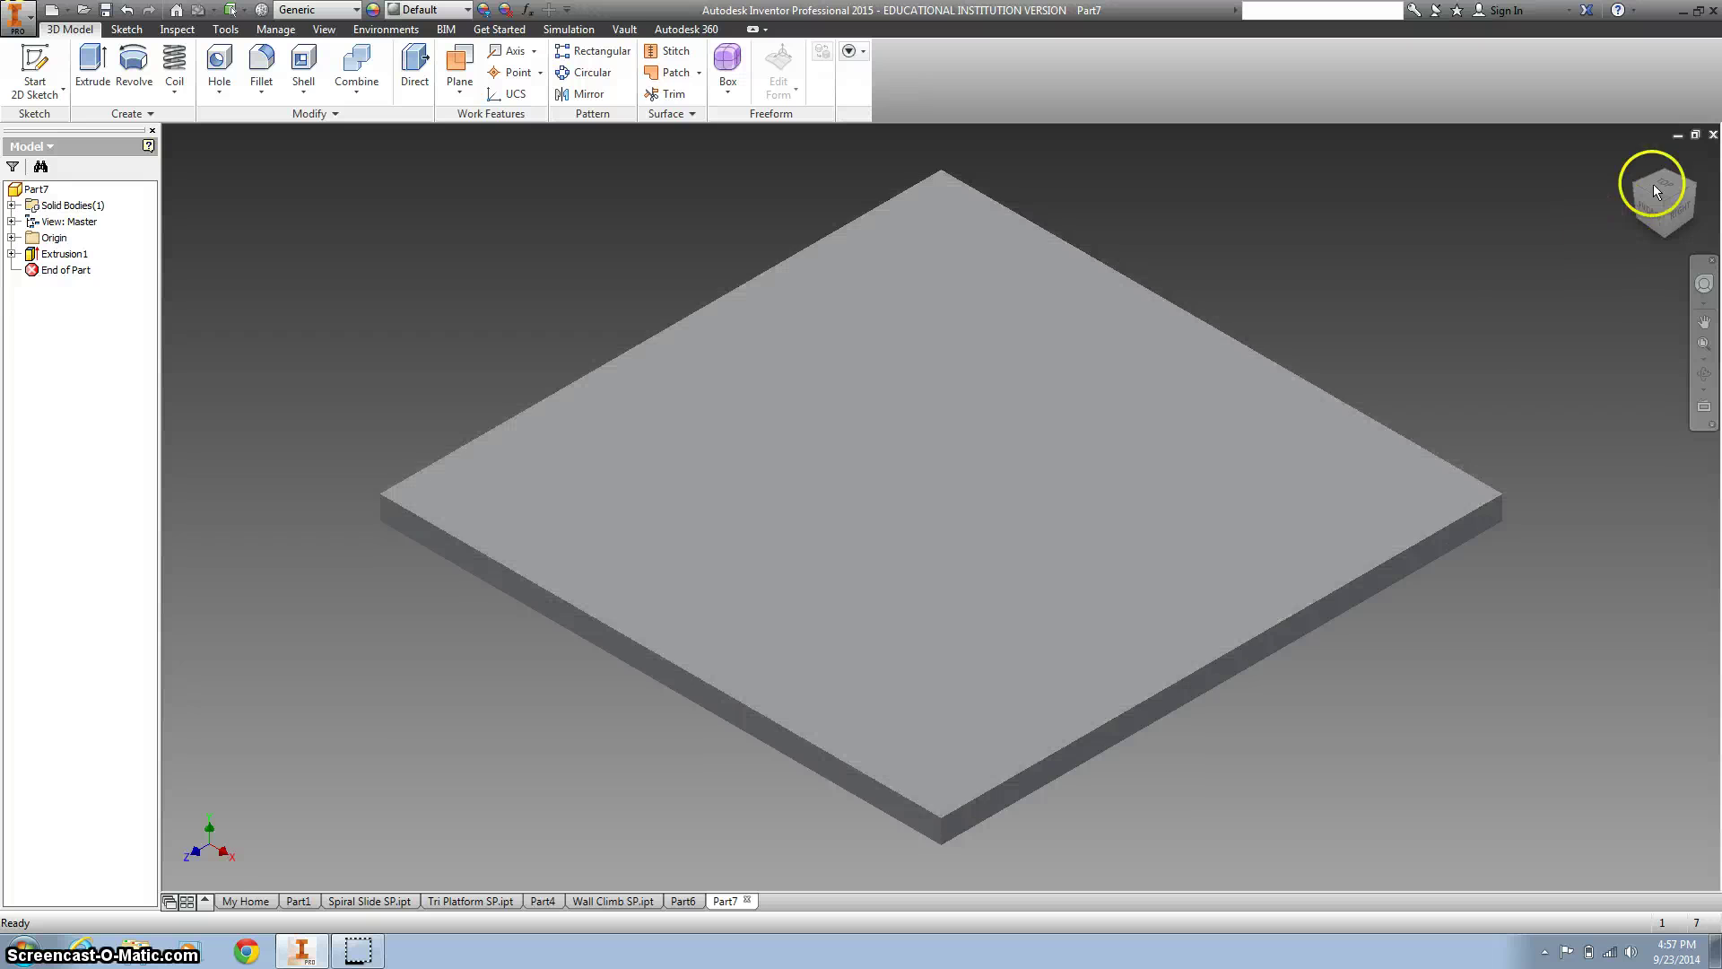
click(1664, 186)
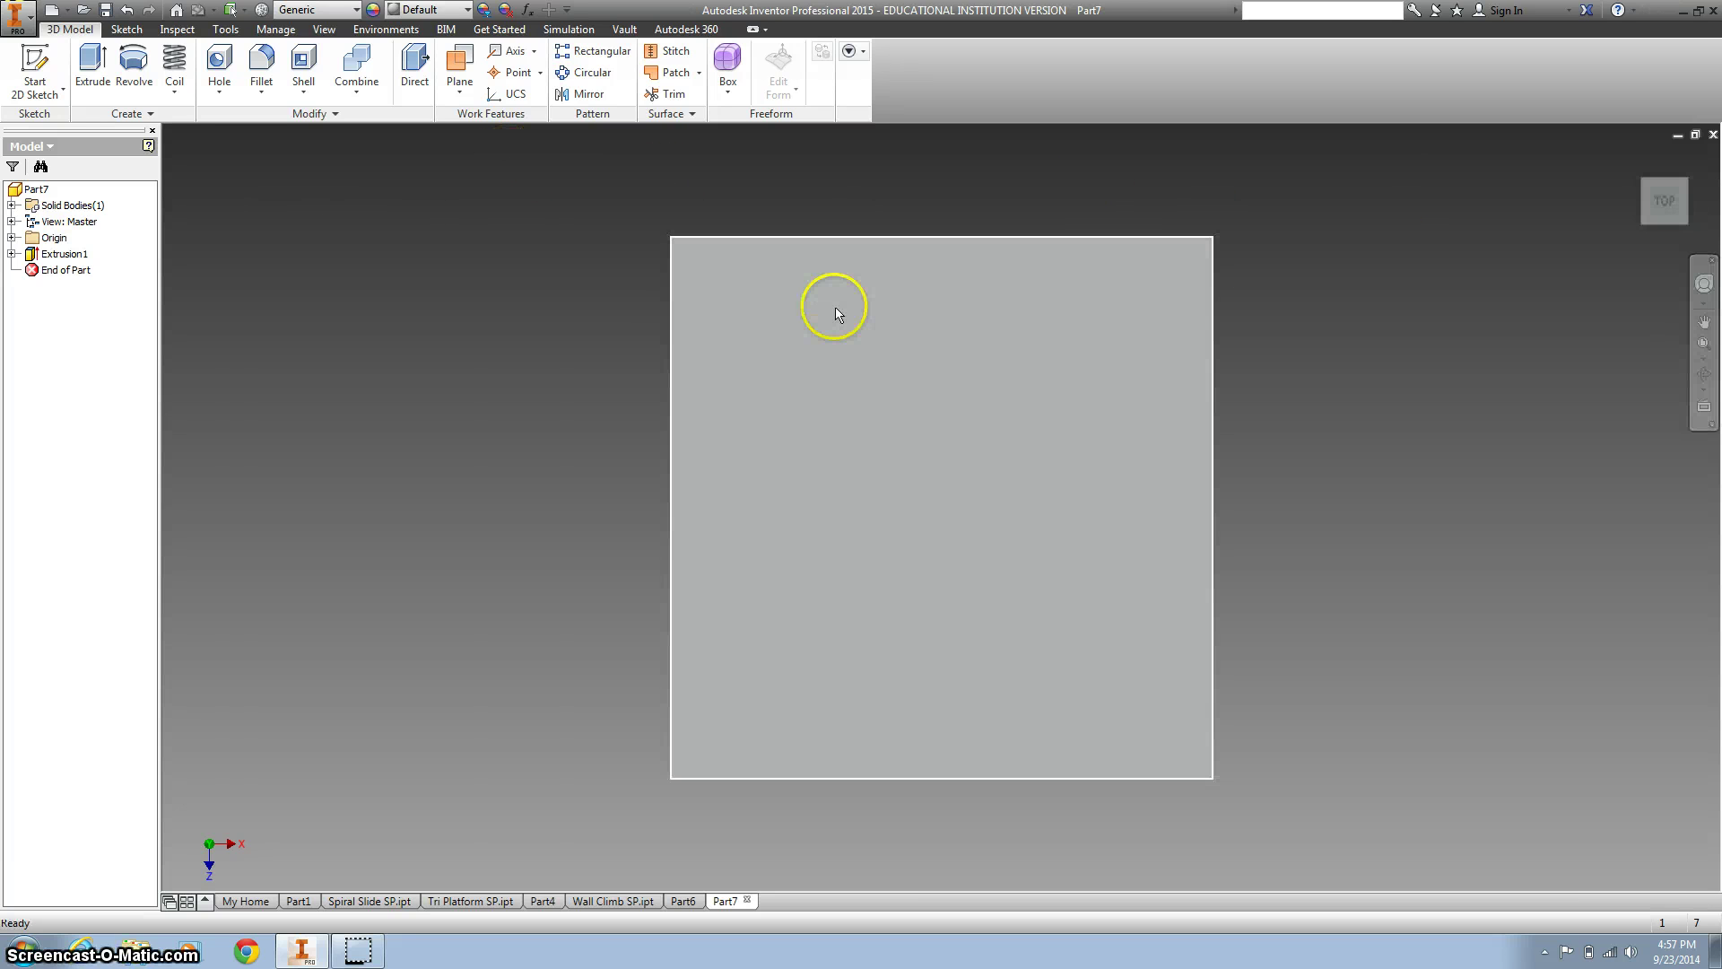
- Start a sketch on the plate's top face and project the face's square outline into it
click(836, 310)
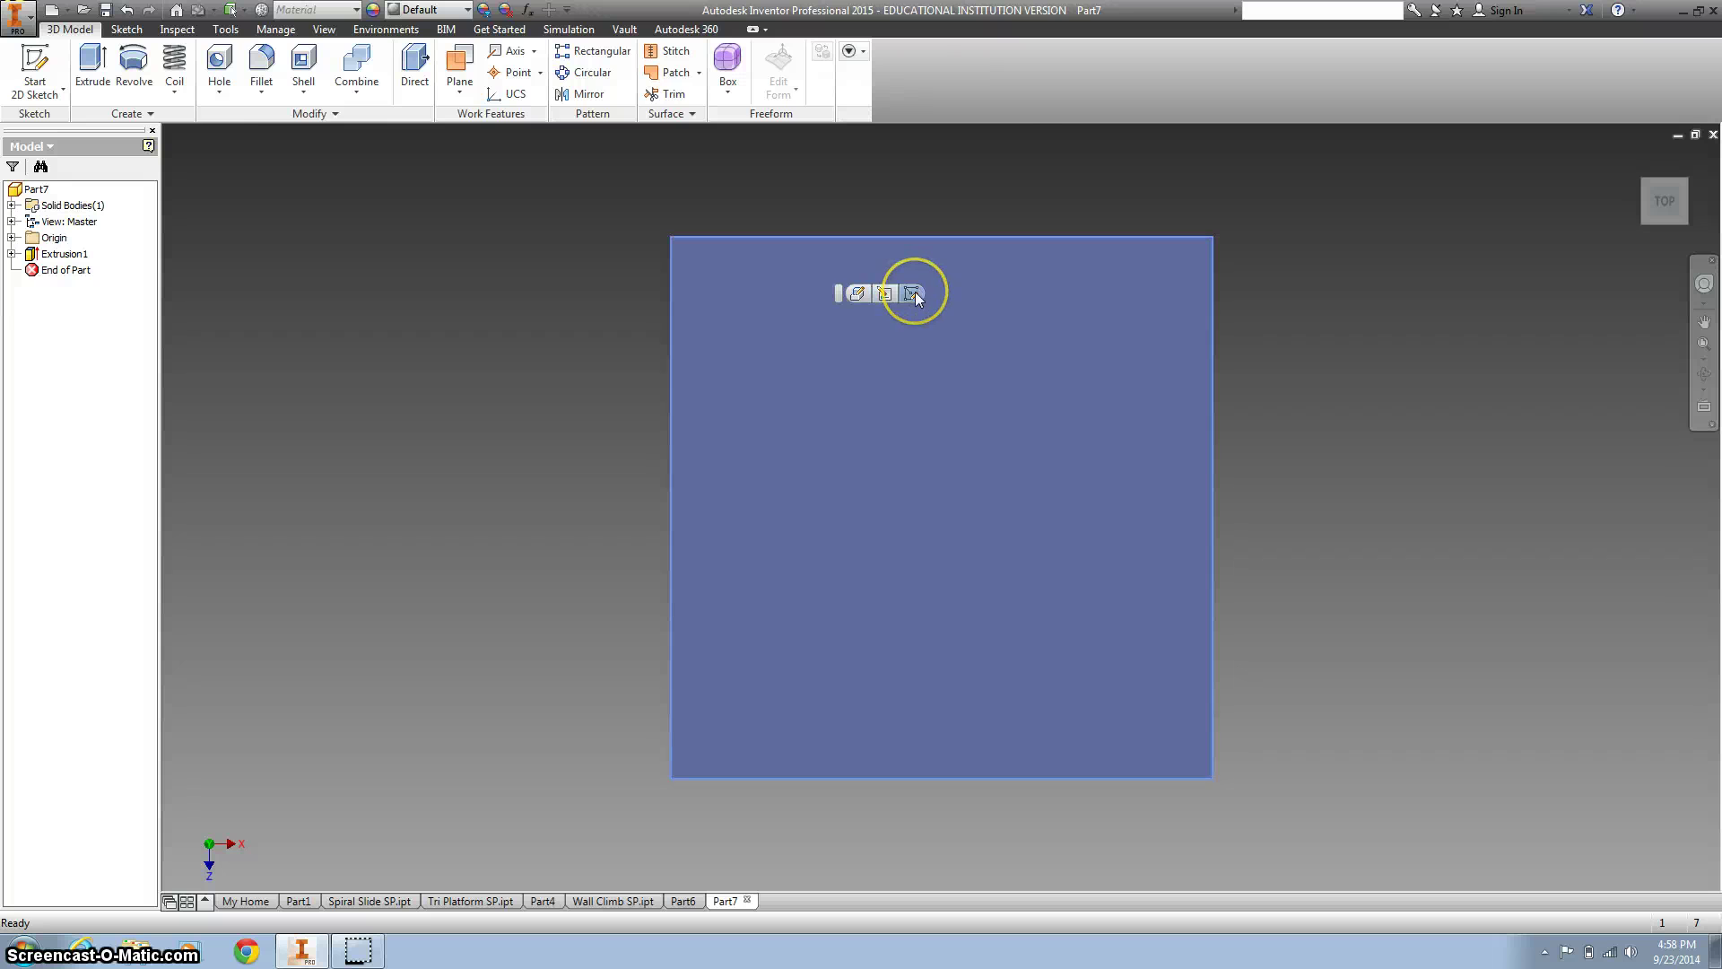
click(912, 294)
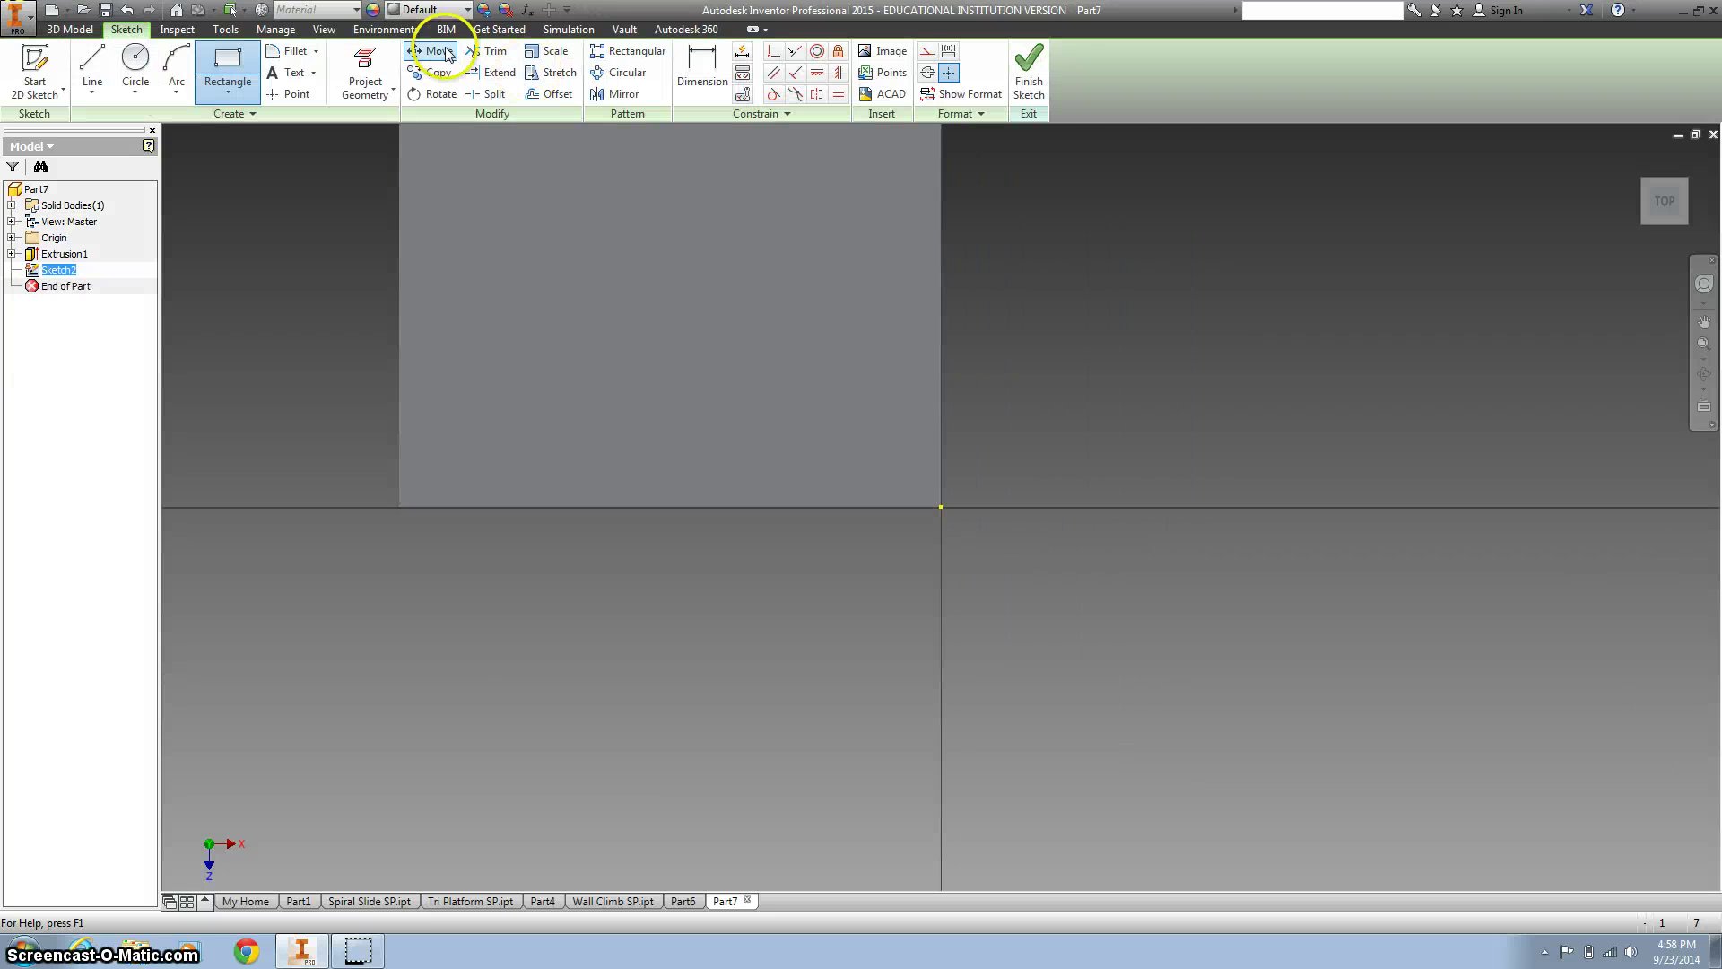
click(1665, 206)
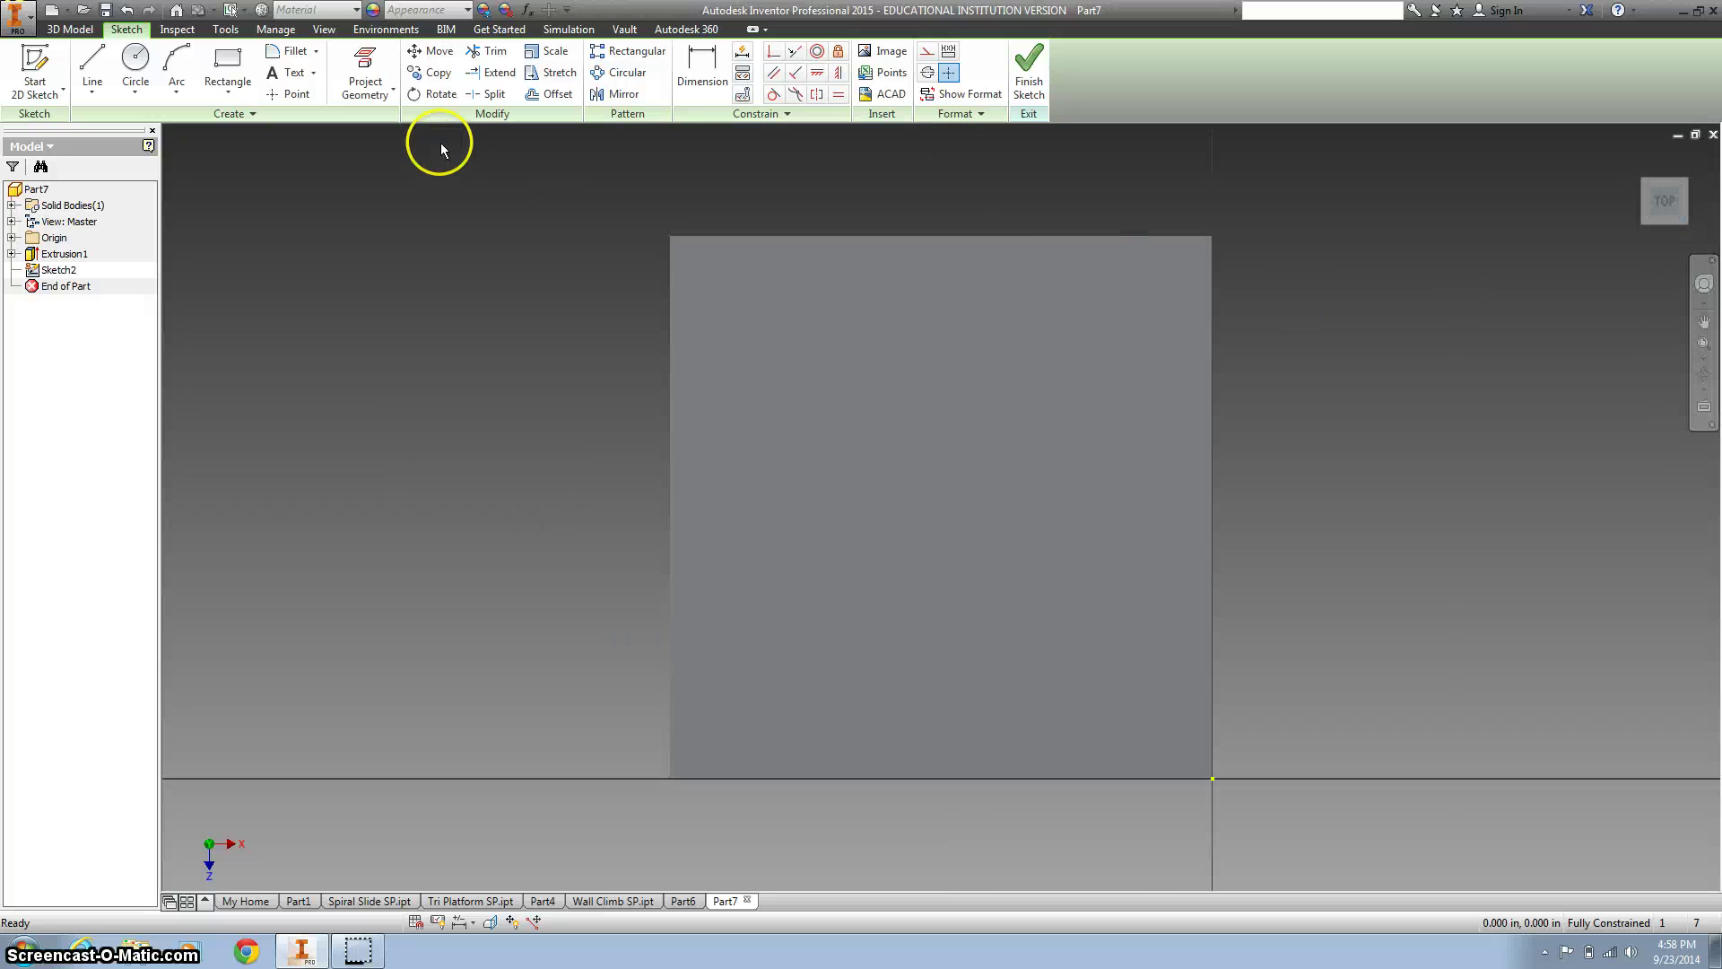
click(364, 70)
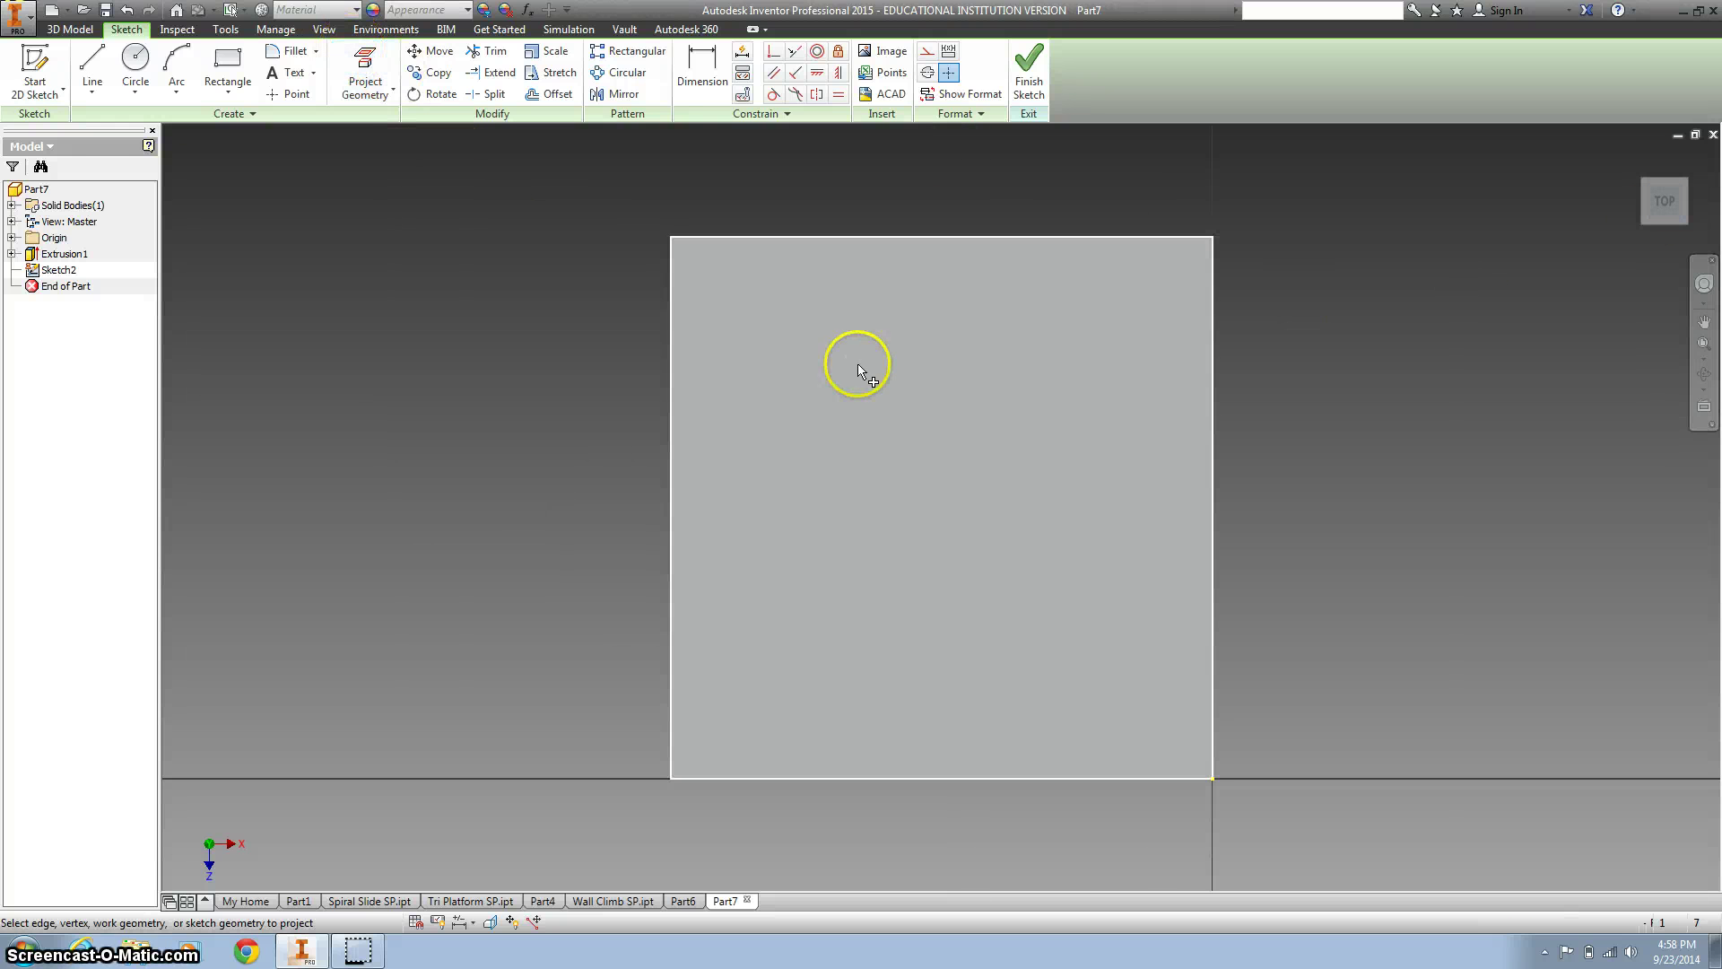
click(858, 371)
click(273, 94)
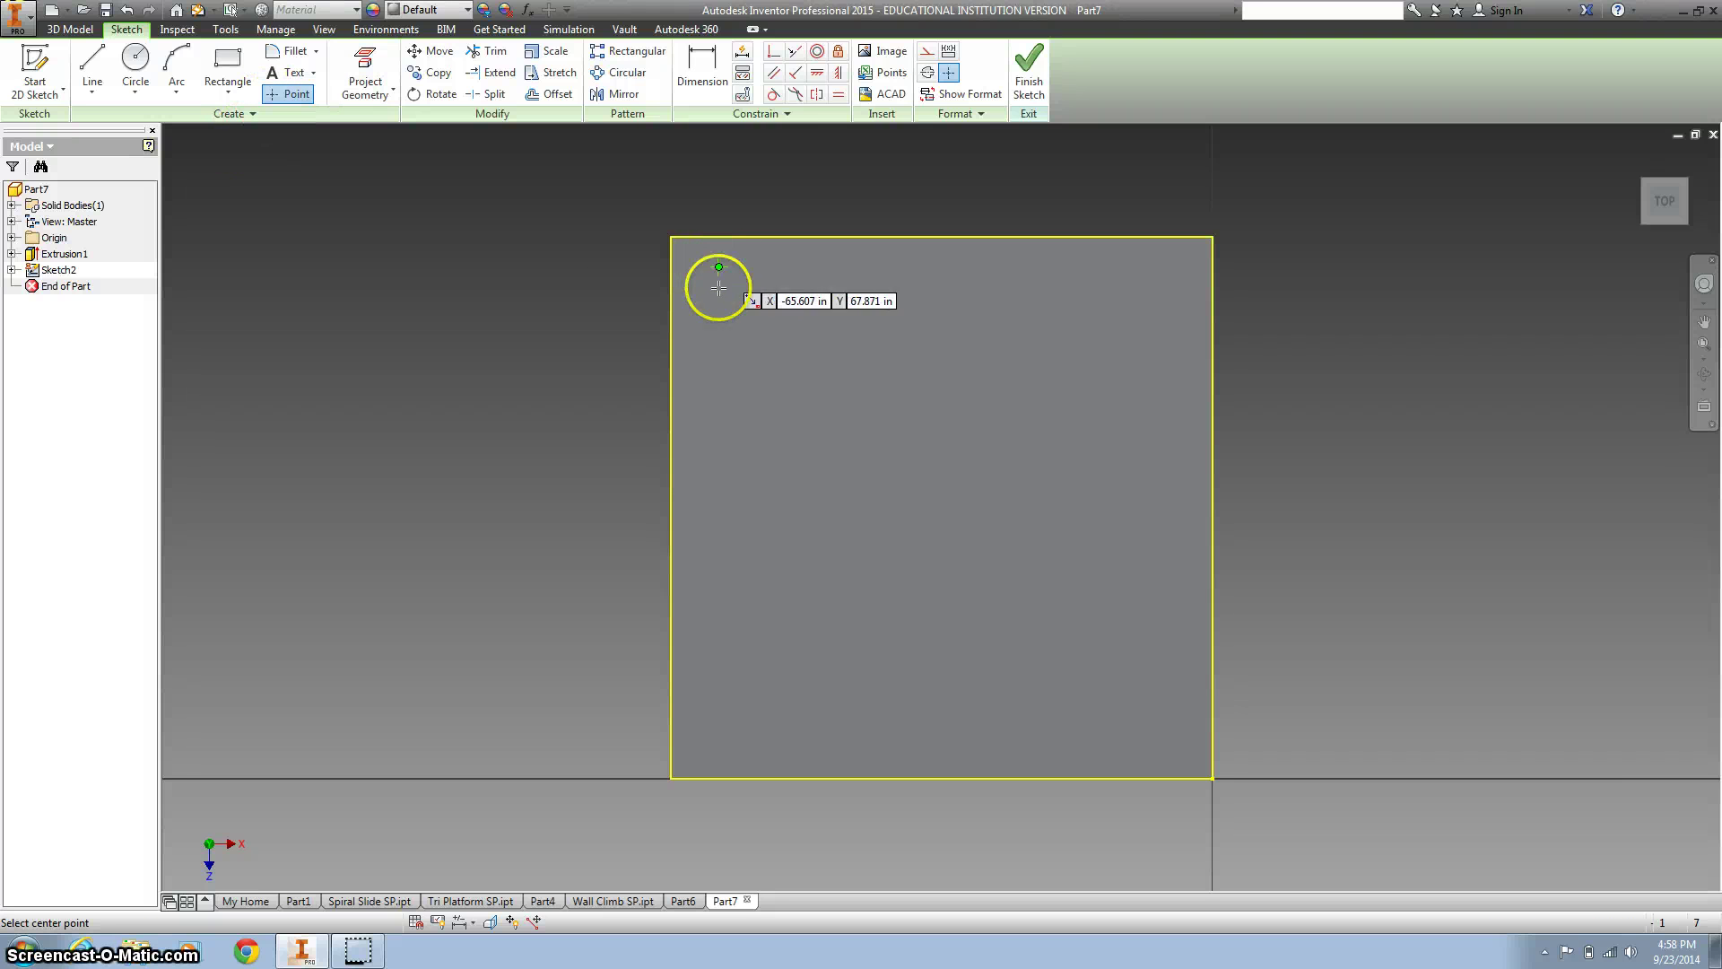
- Place a point near the top-left corner and dimension it 4 in from the top edge
click(702, 67)
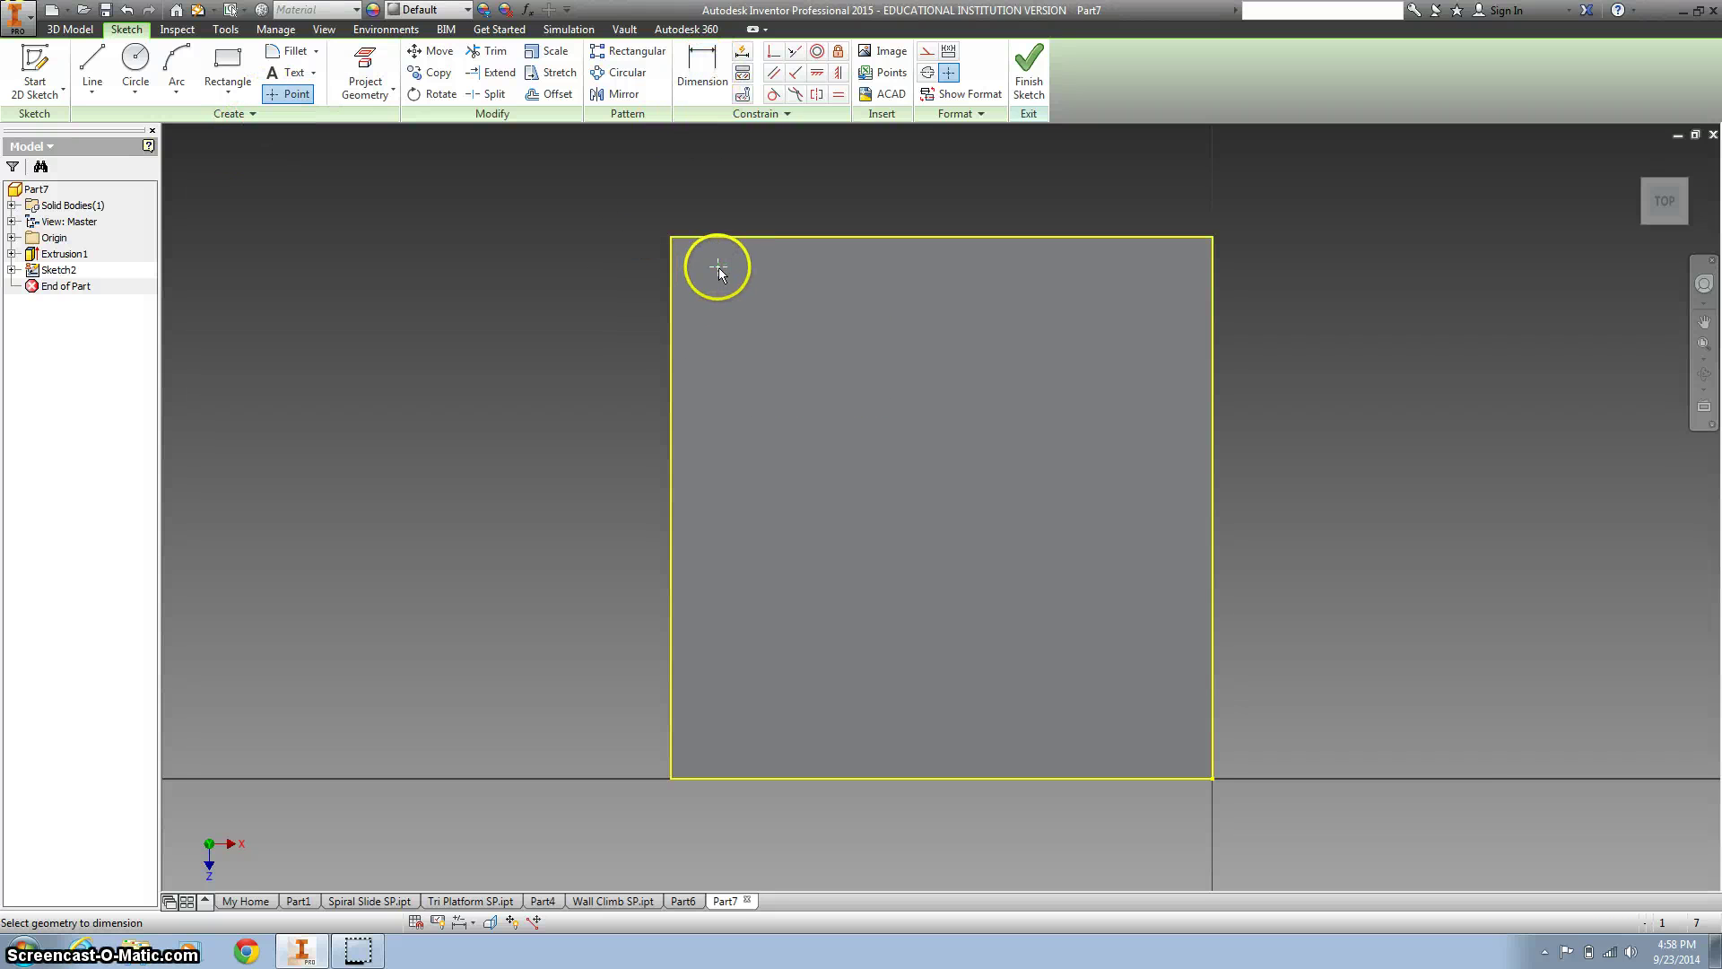
click(719, 267)
click(717, 236)
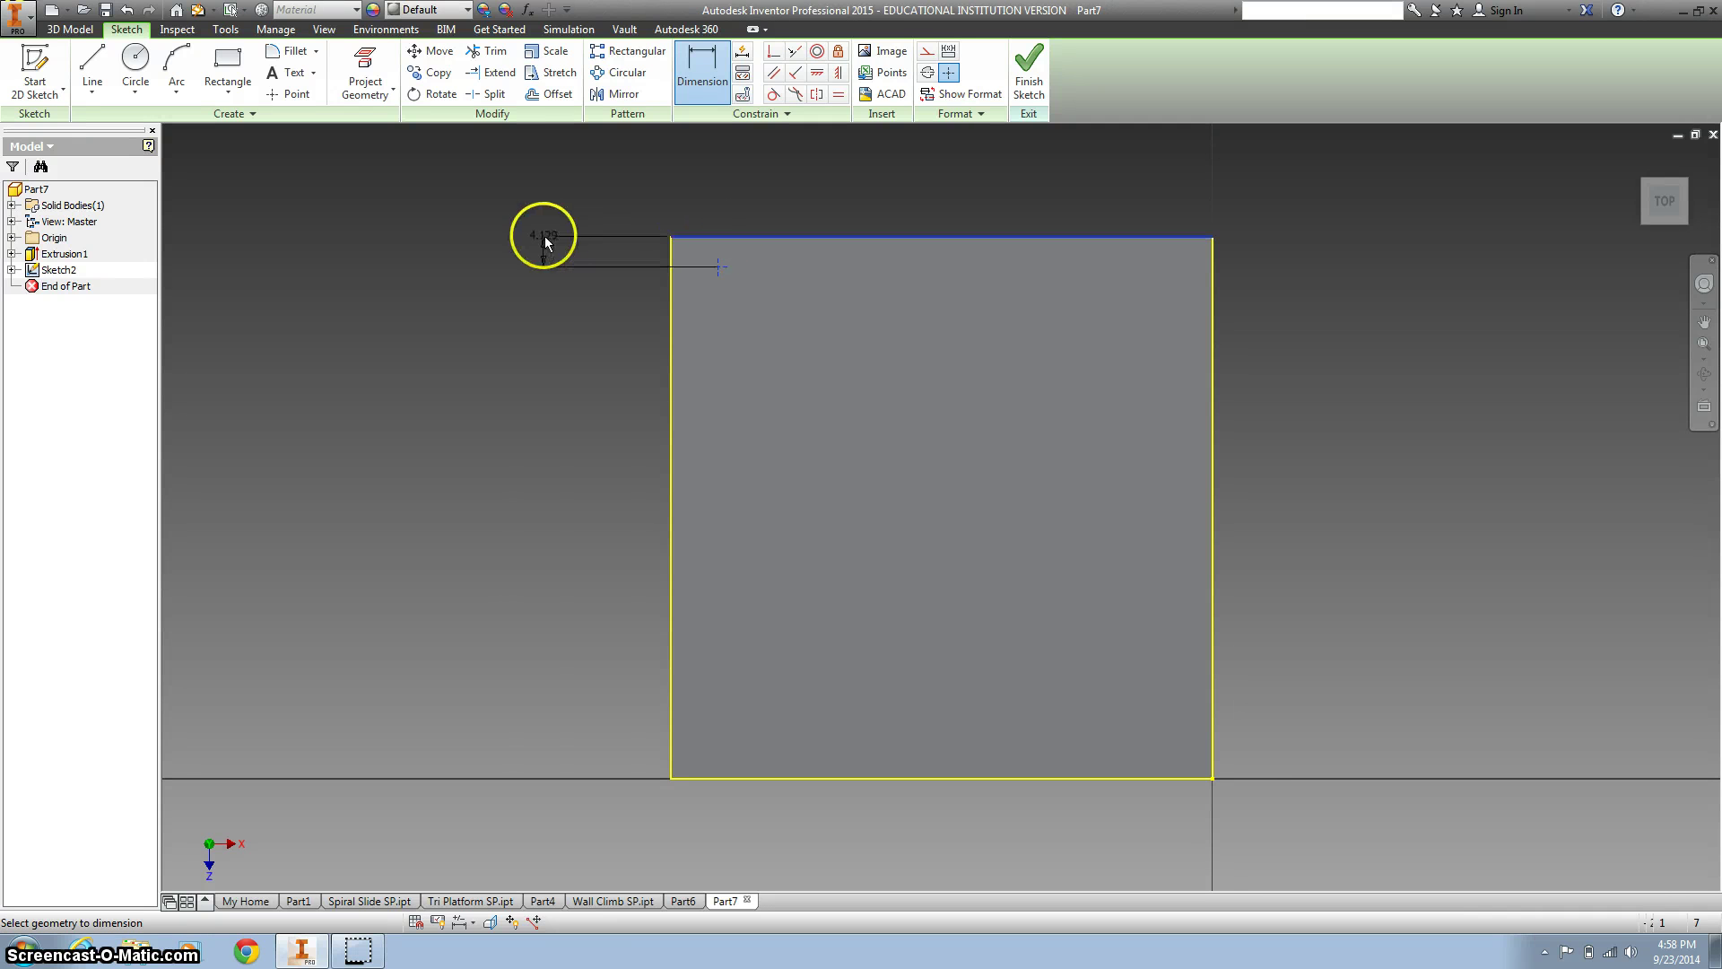
click(544, 238)
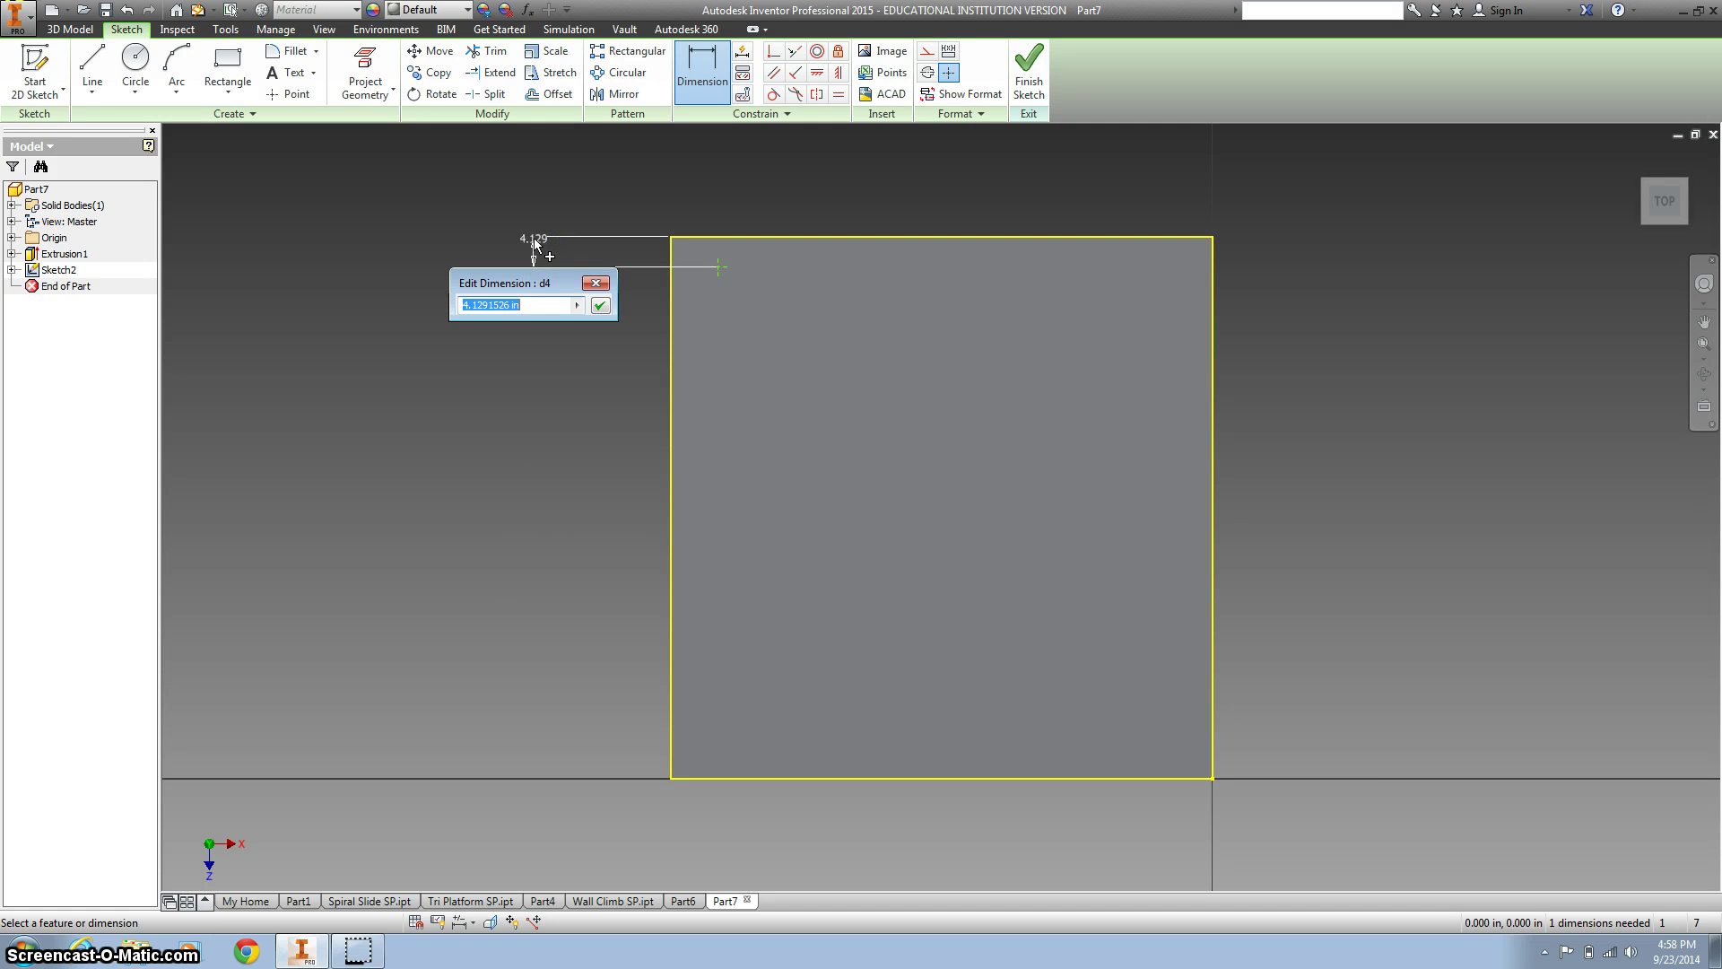
text(4)
key(Return)
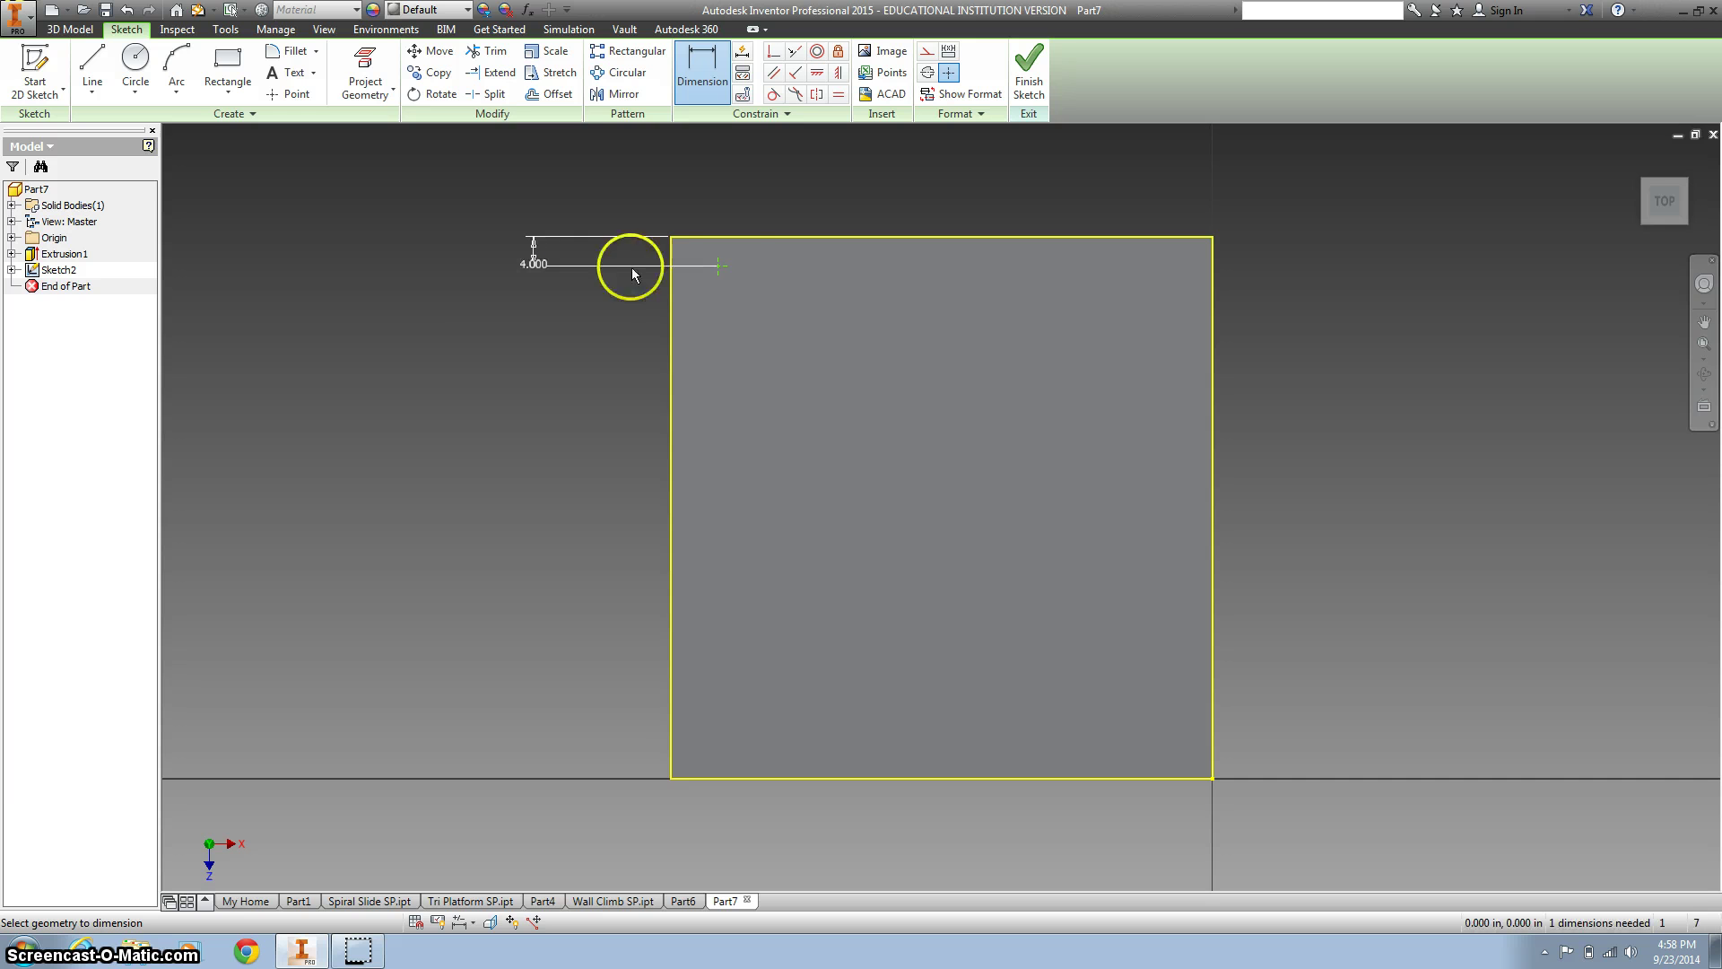
- Dimension the same point 4 in from the plate's left edge
click(719, 266)
click(672, 276)
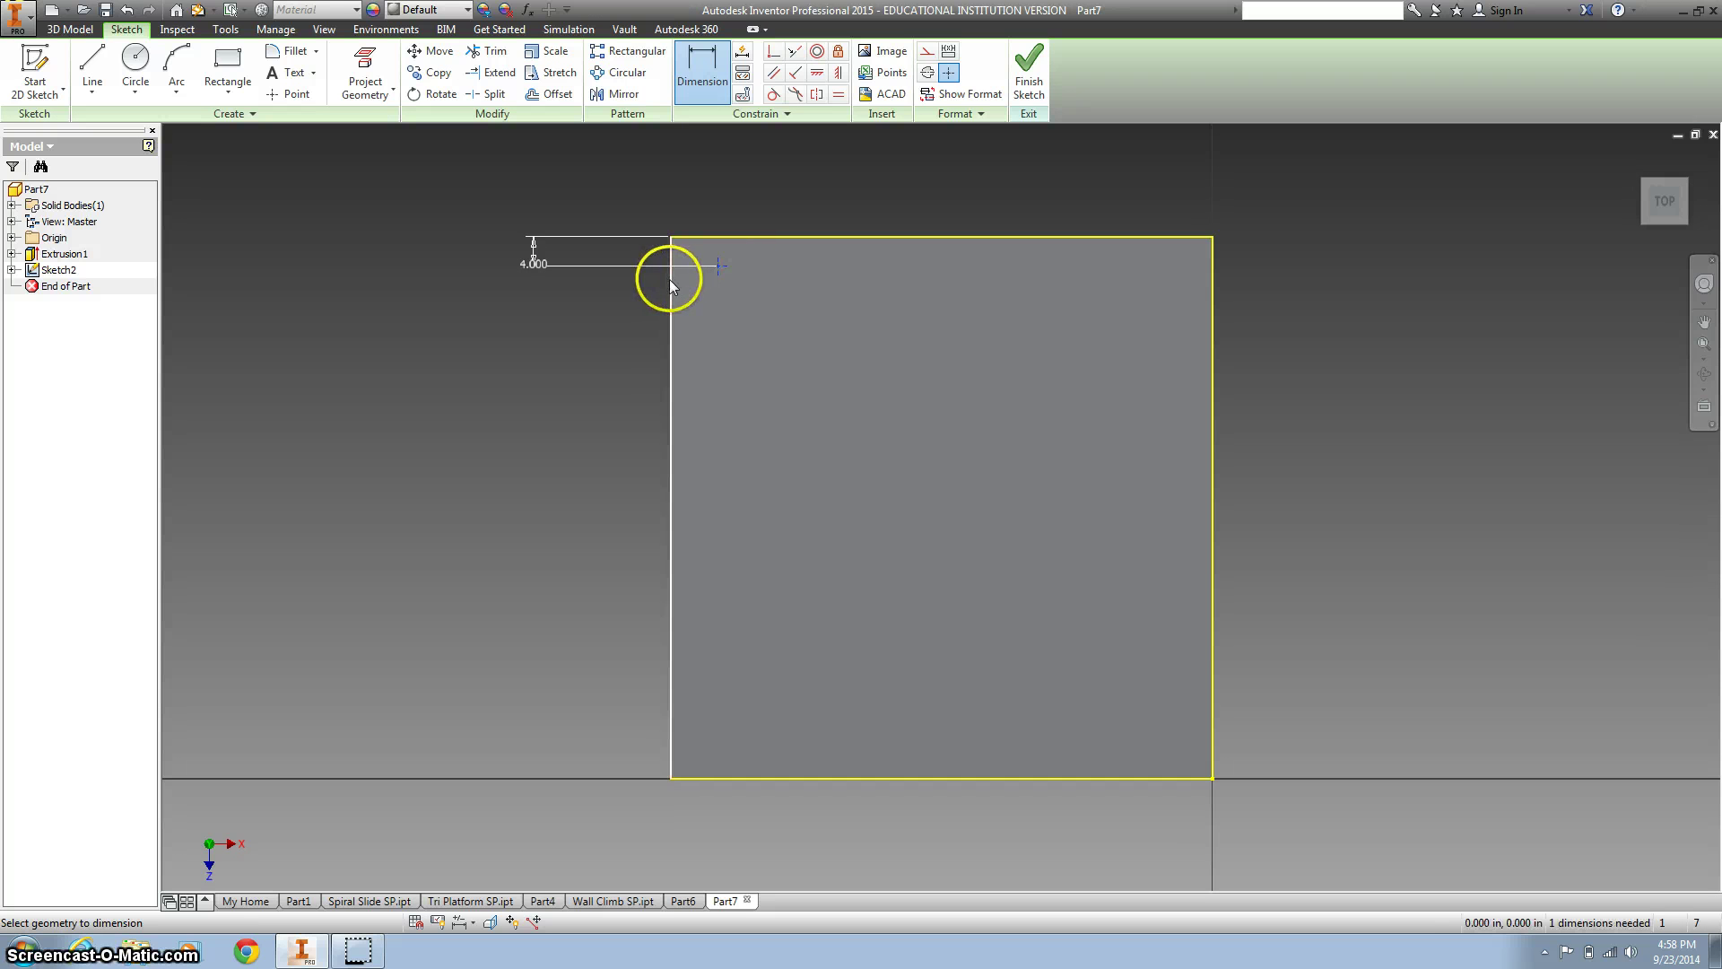
click(687, 171)
text(4)
key(Return)
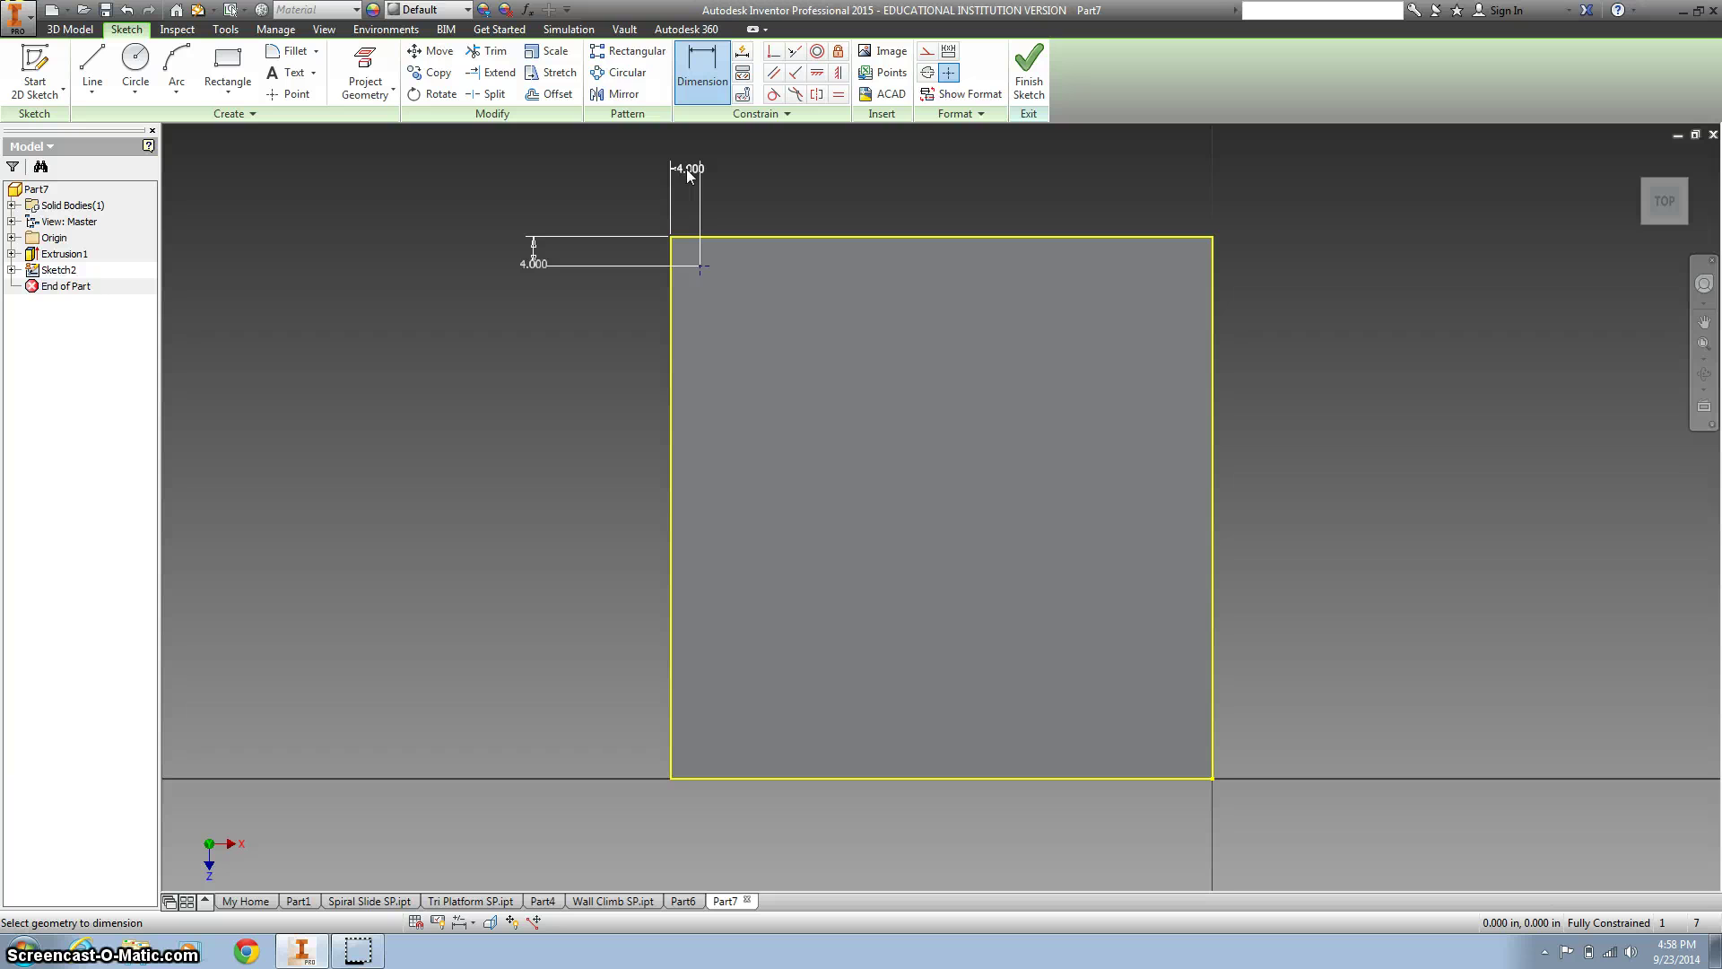
click(626, 54)
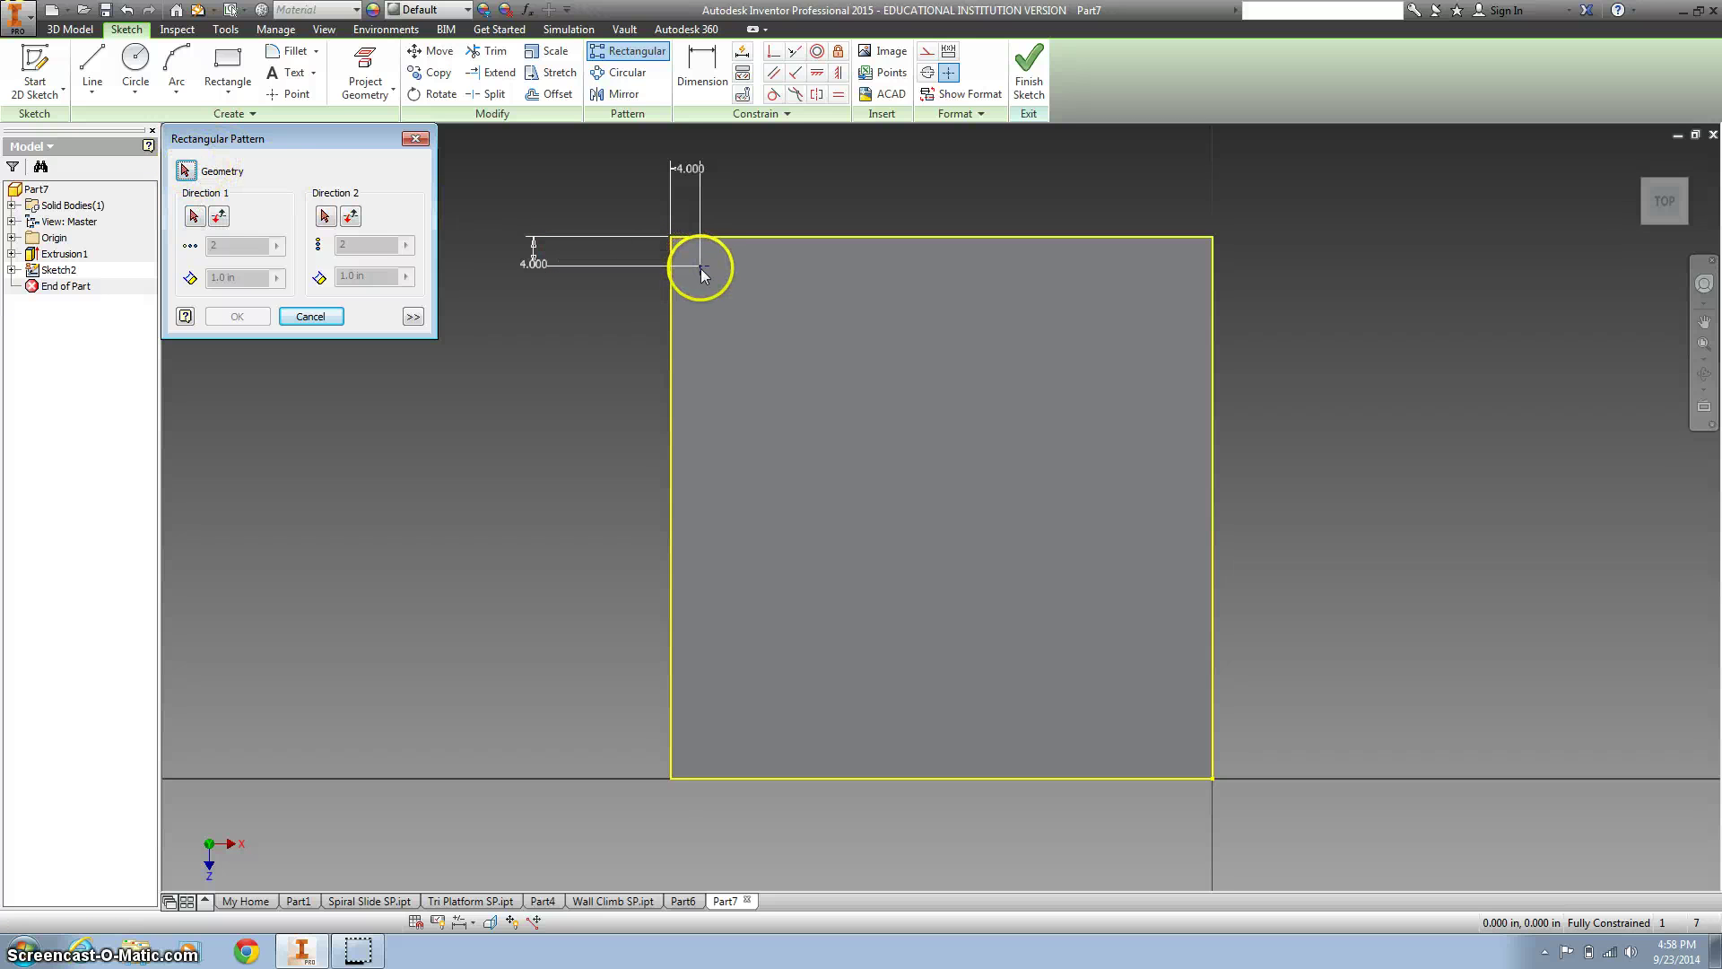
- Pattern the corner point along the left edge with 2 instances spaced 72-4-4
click(701, 266)
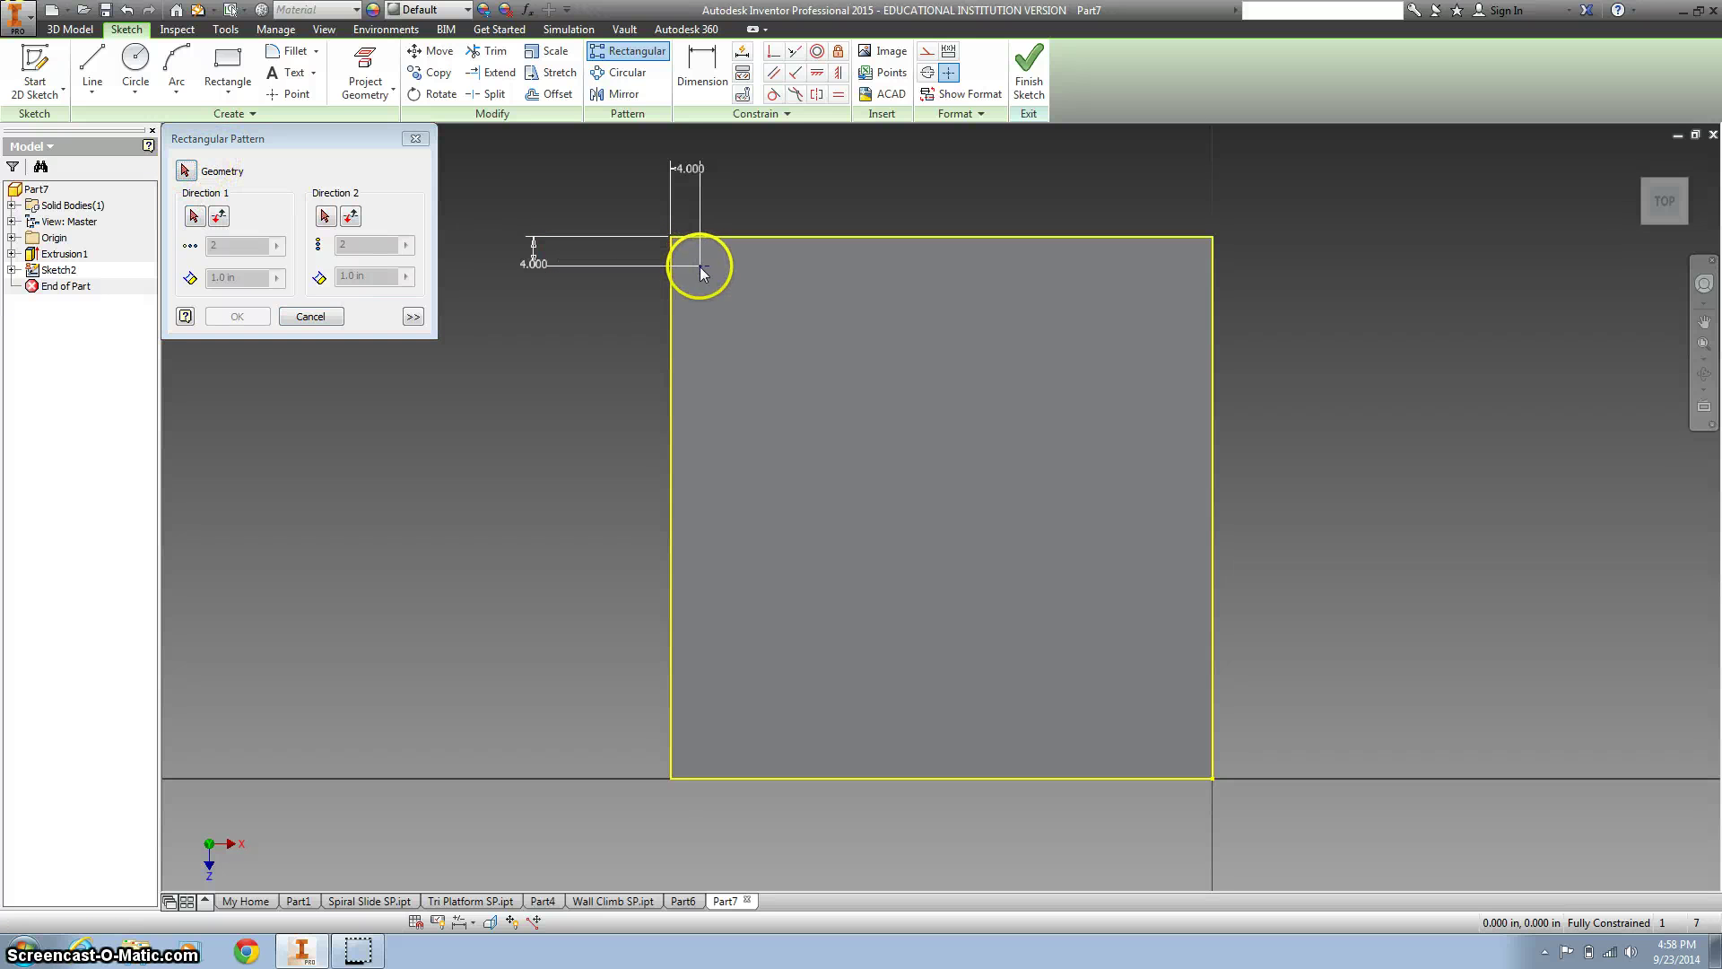
click(193, 216)
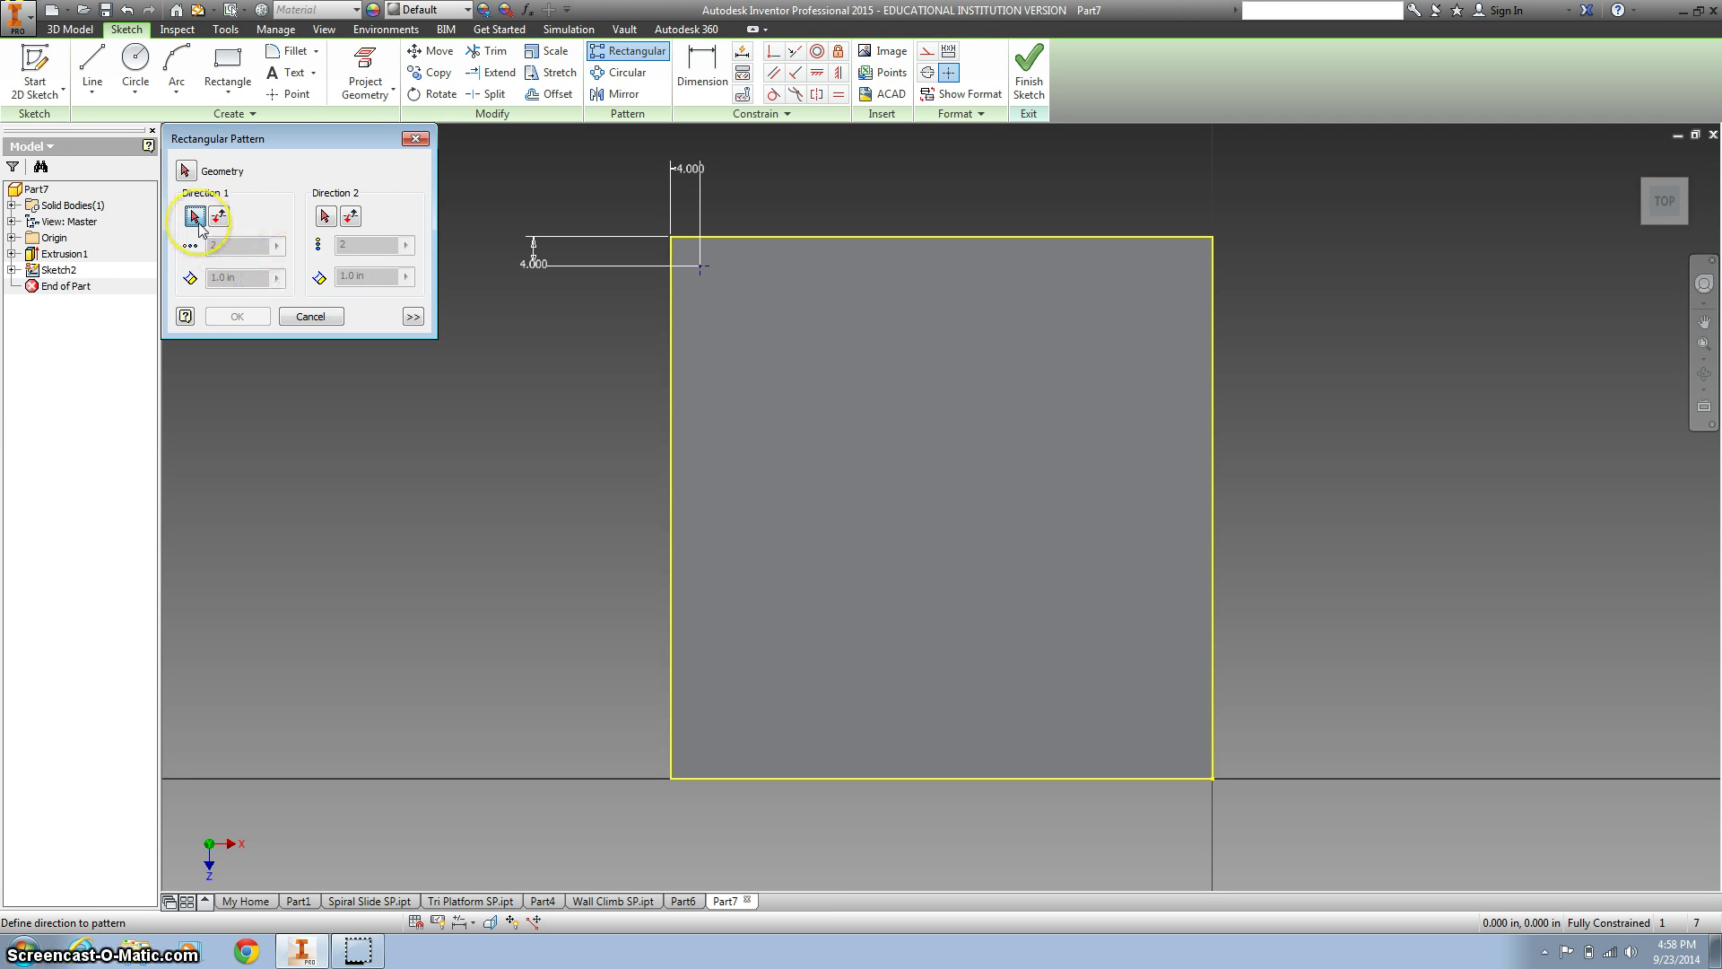
click(671, 362)
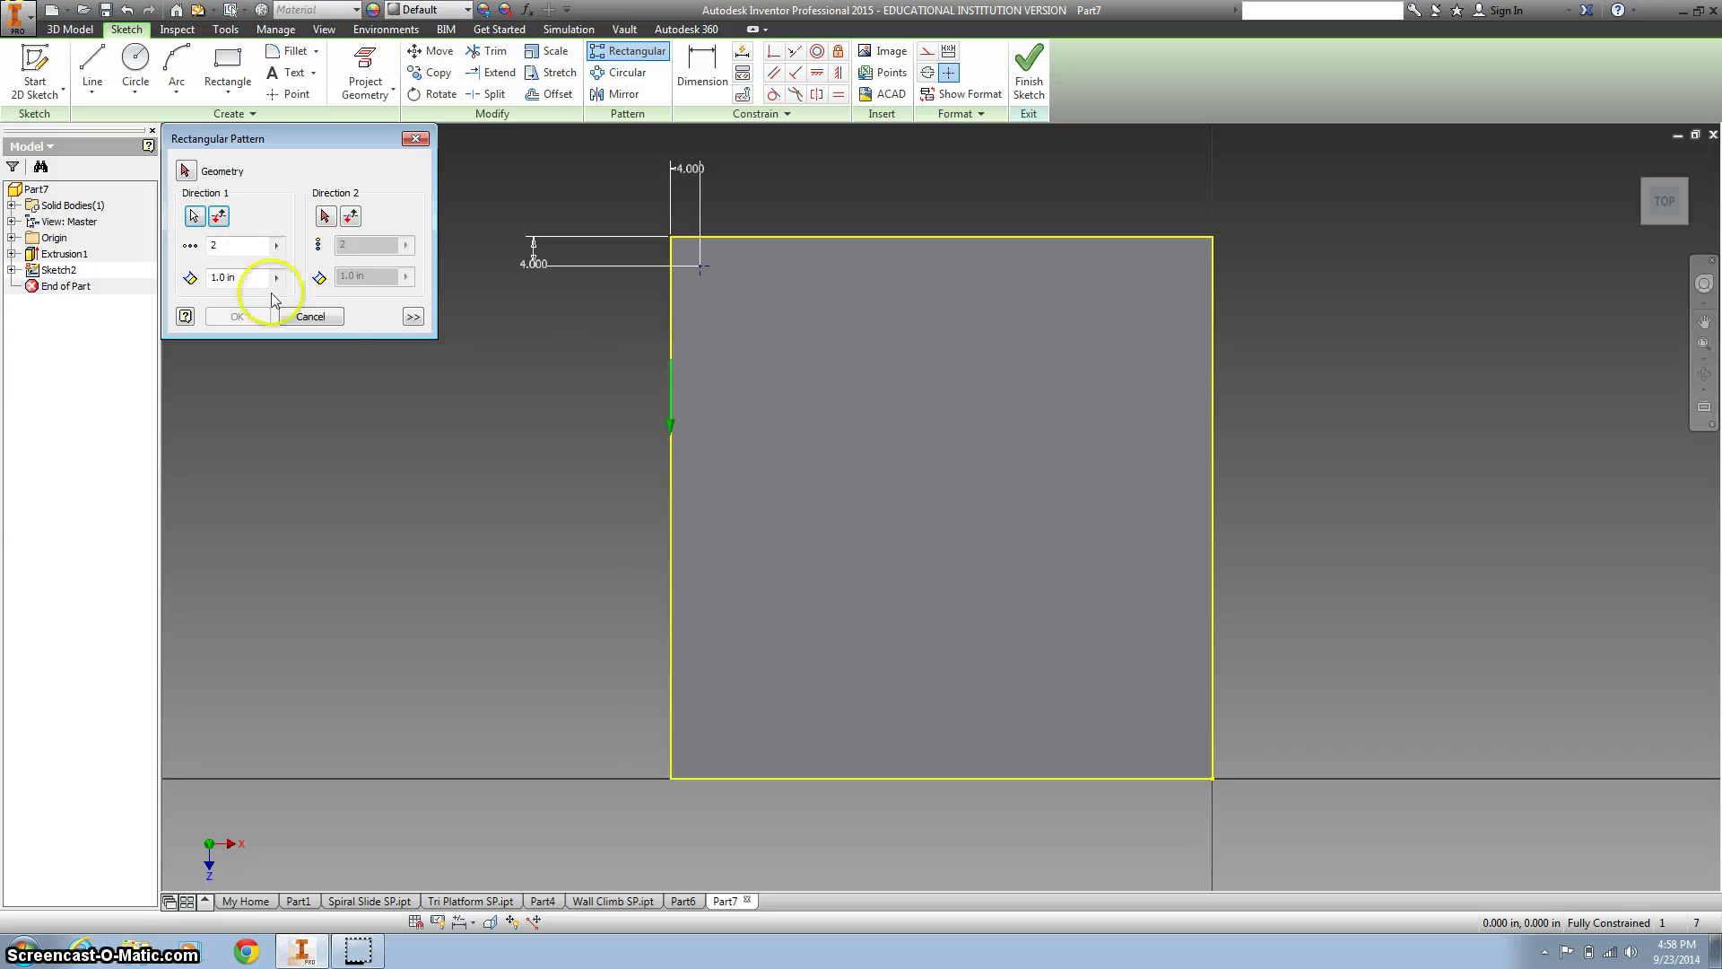
drag(237, 248, 192, 282)
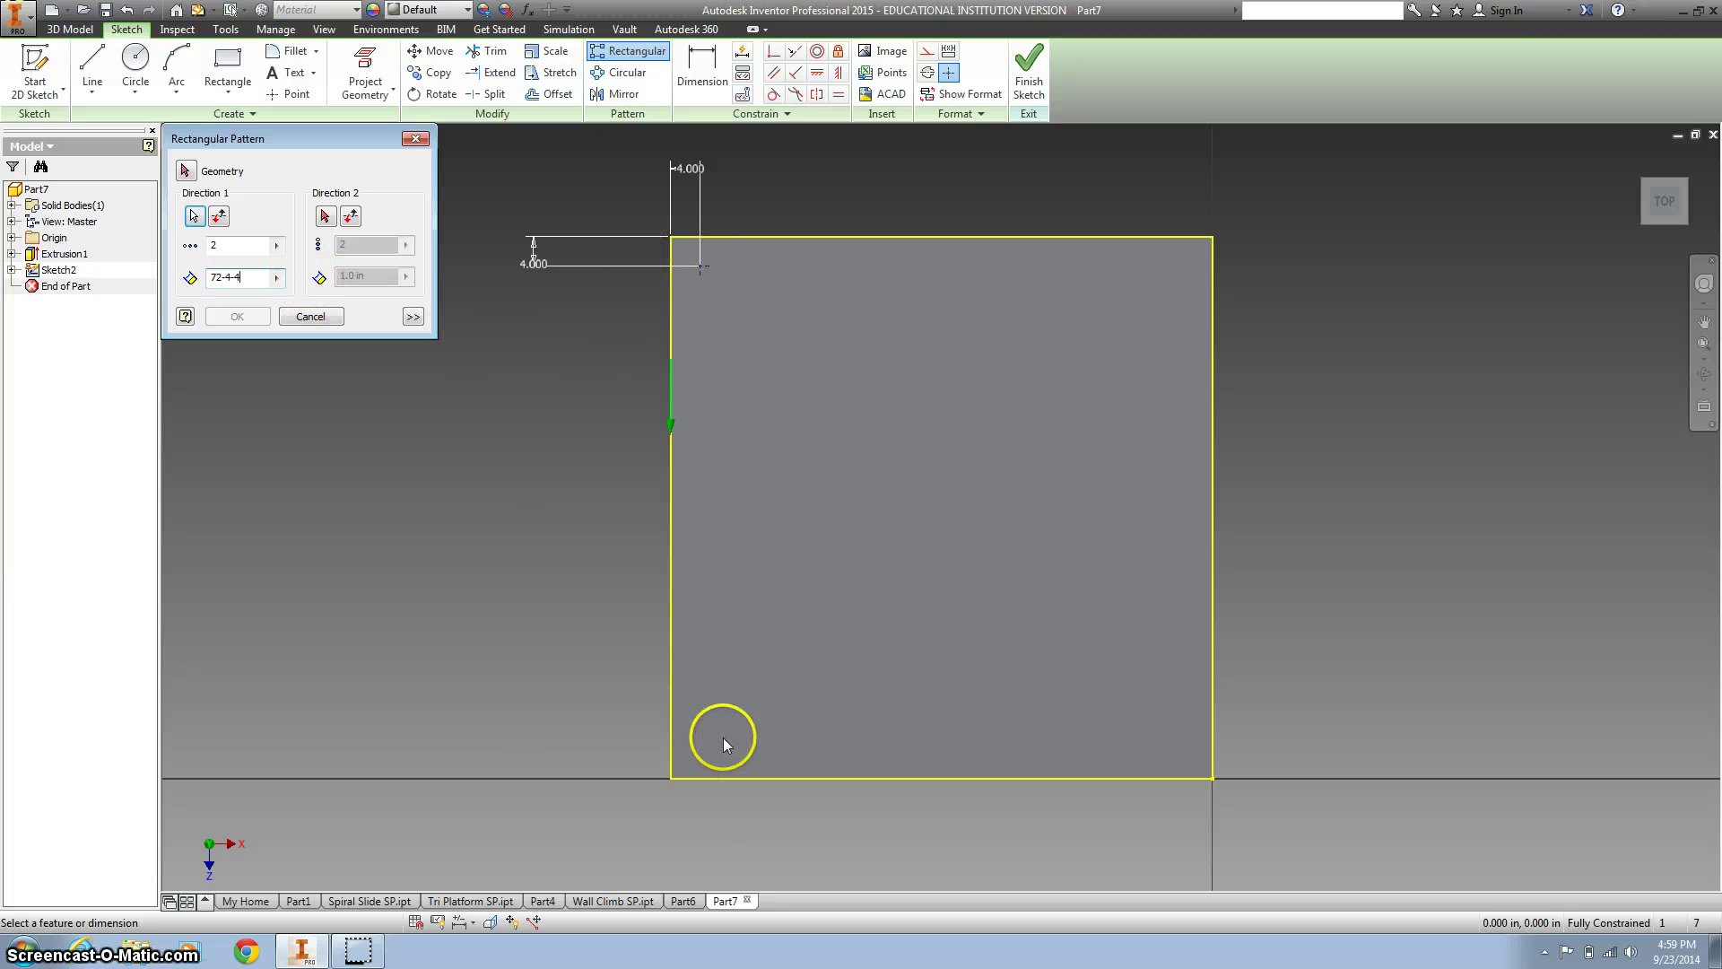
- Set the bottom edge as the second direction, also 2 instances spaced 72-4-4
click(324, 217)
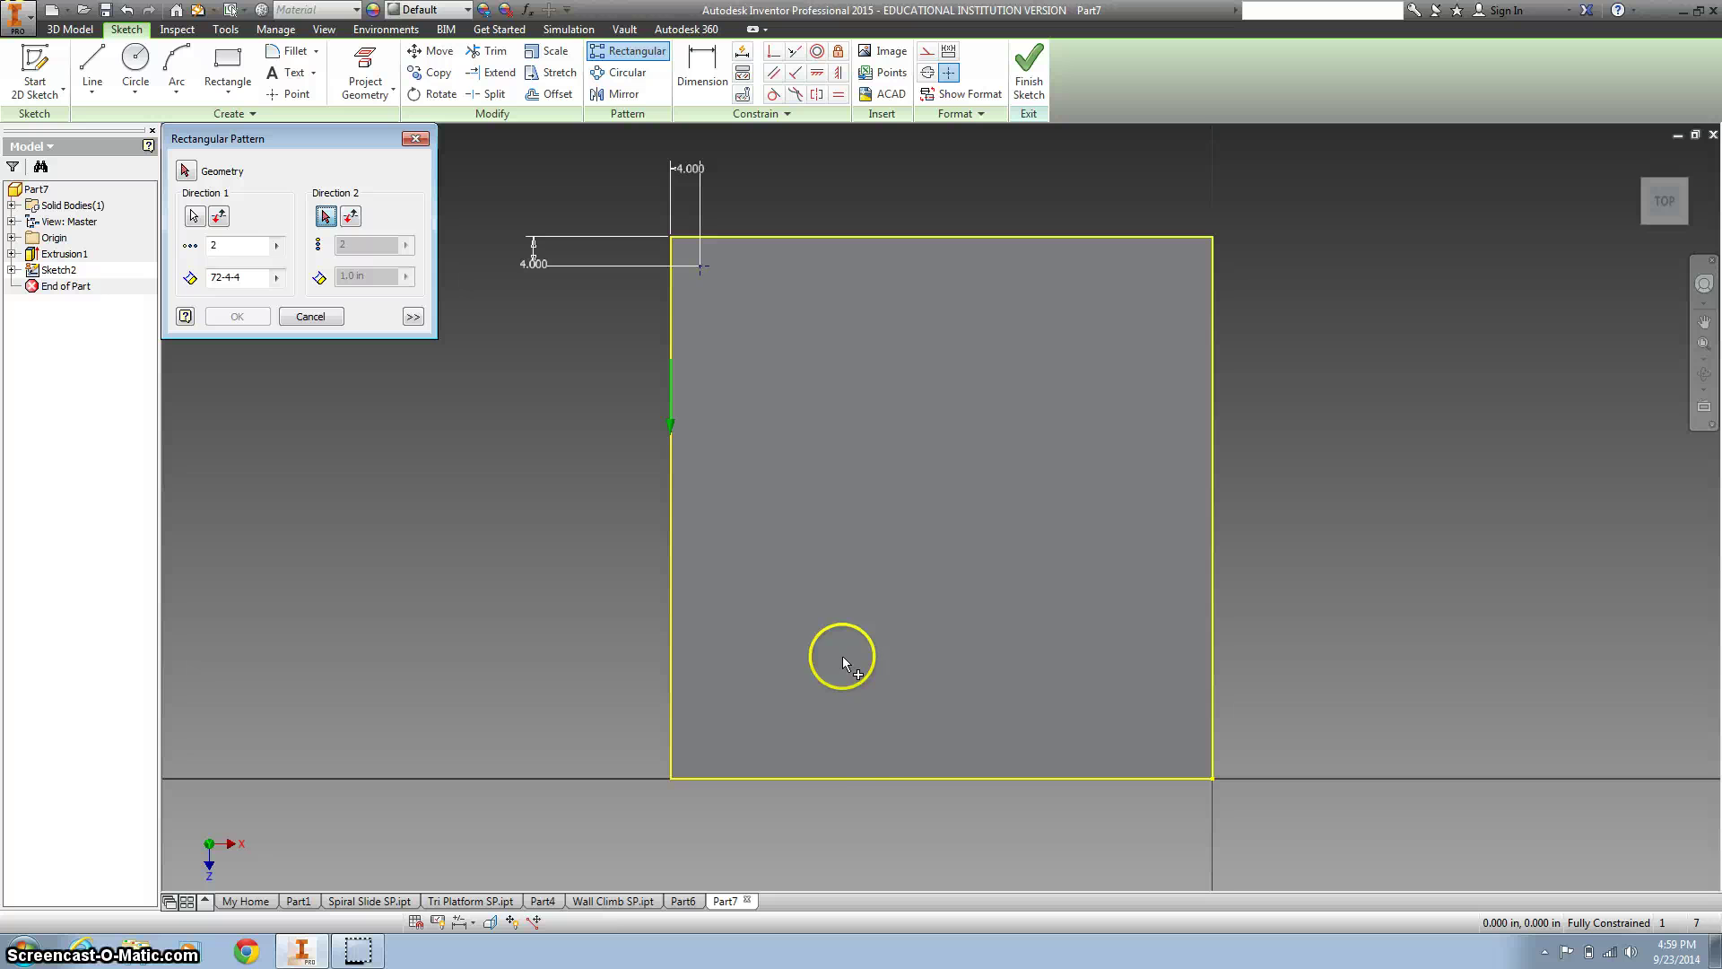
click(868, 777)
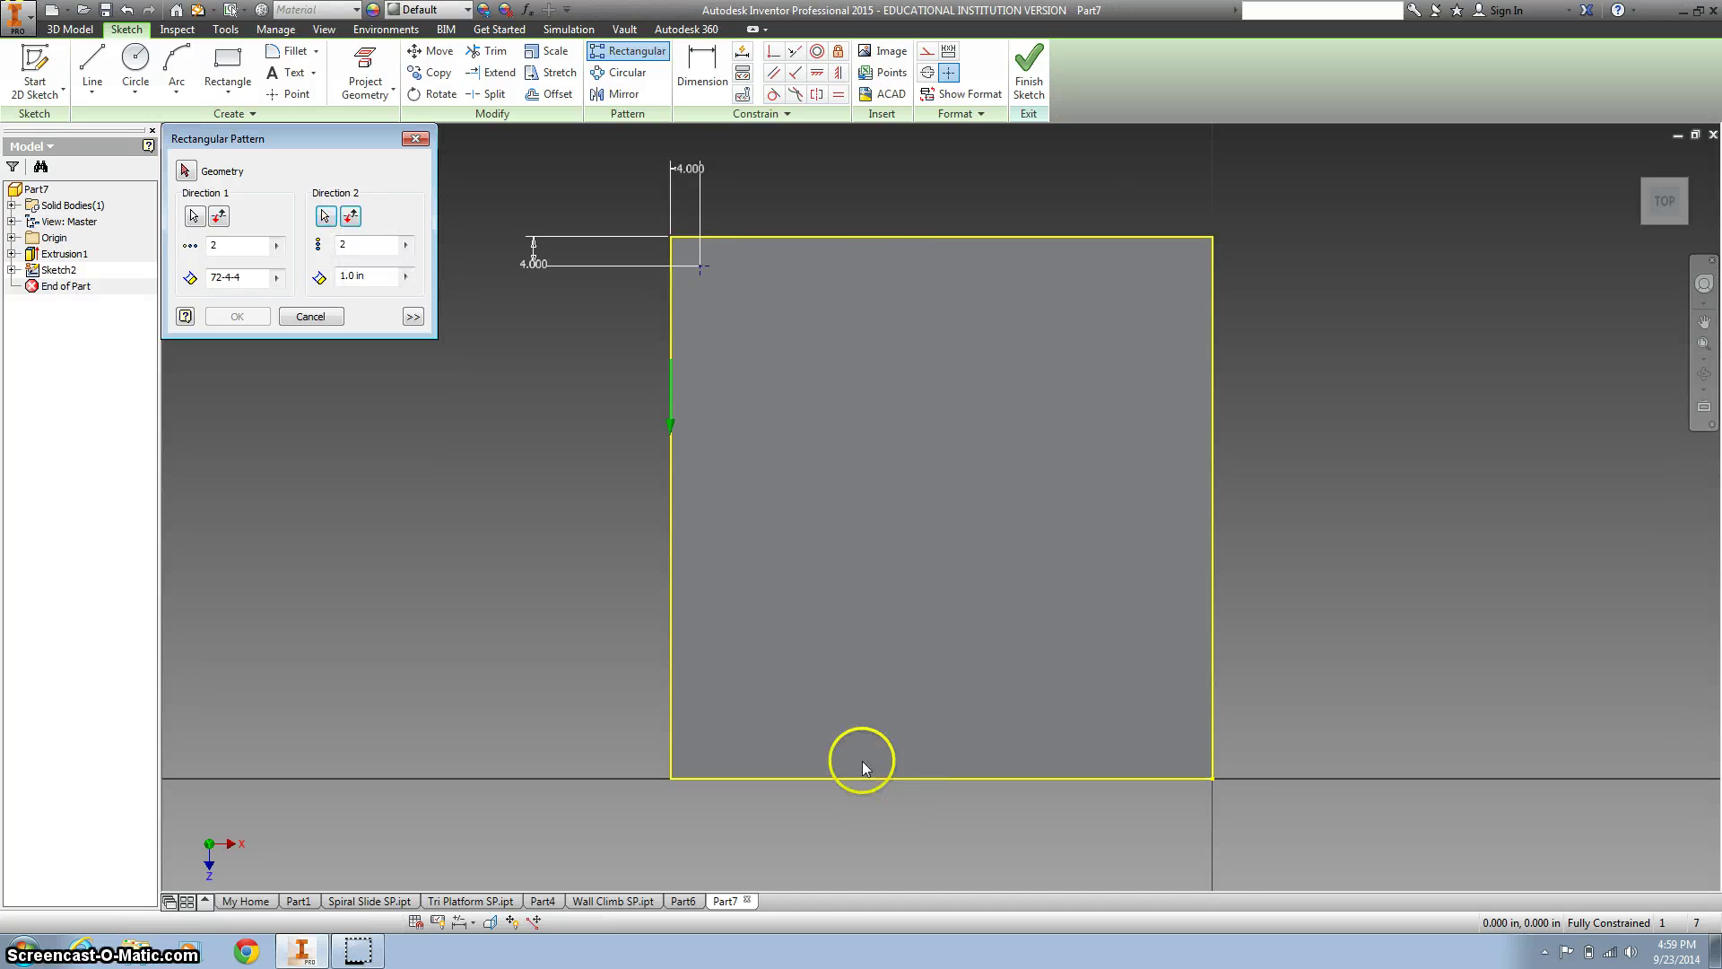
click(348, 276)
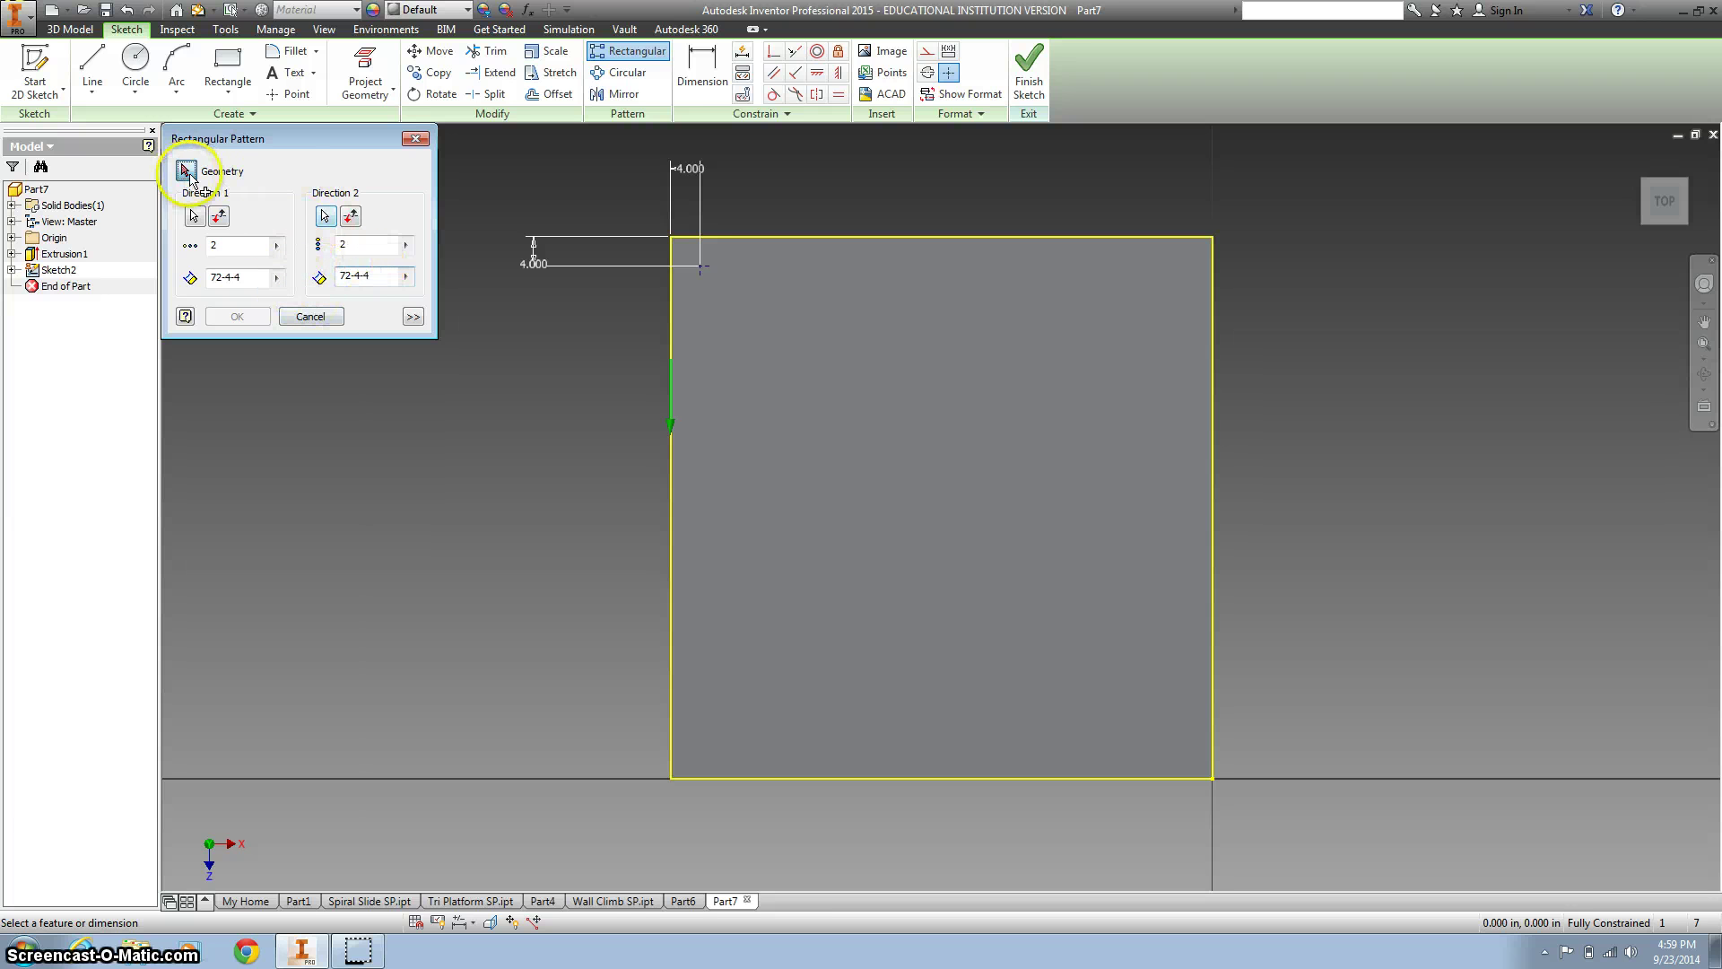
click(186, 171)
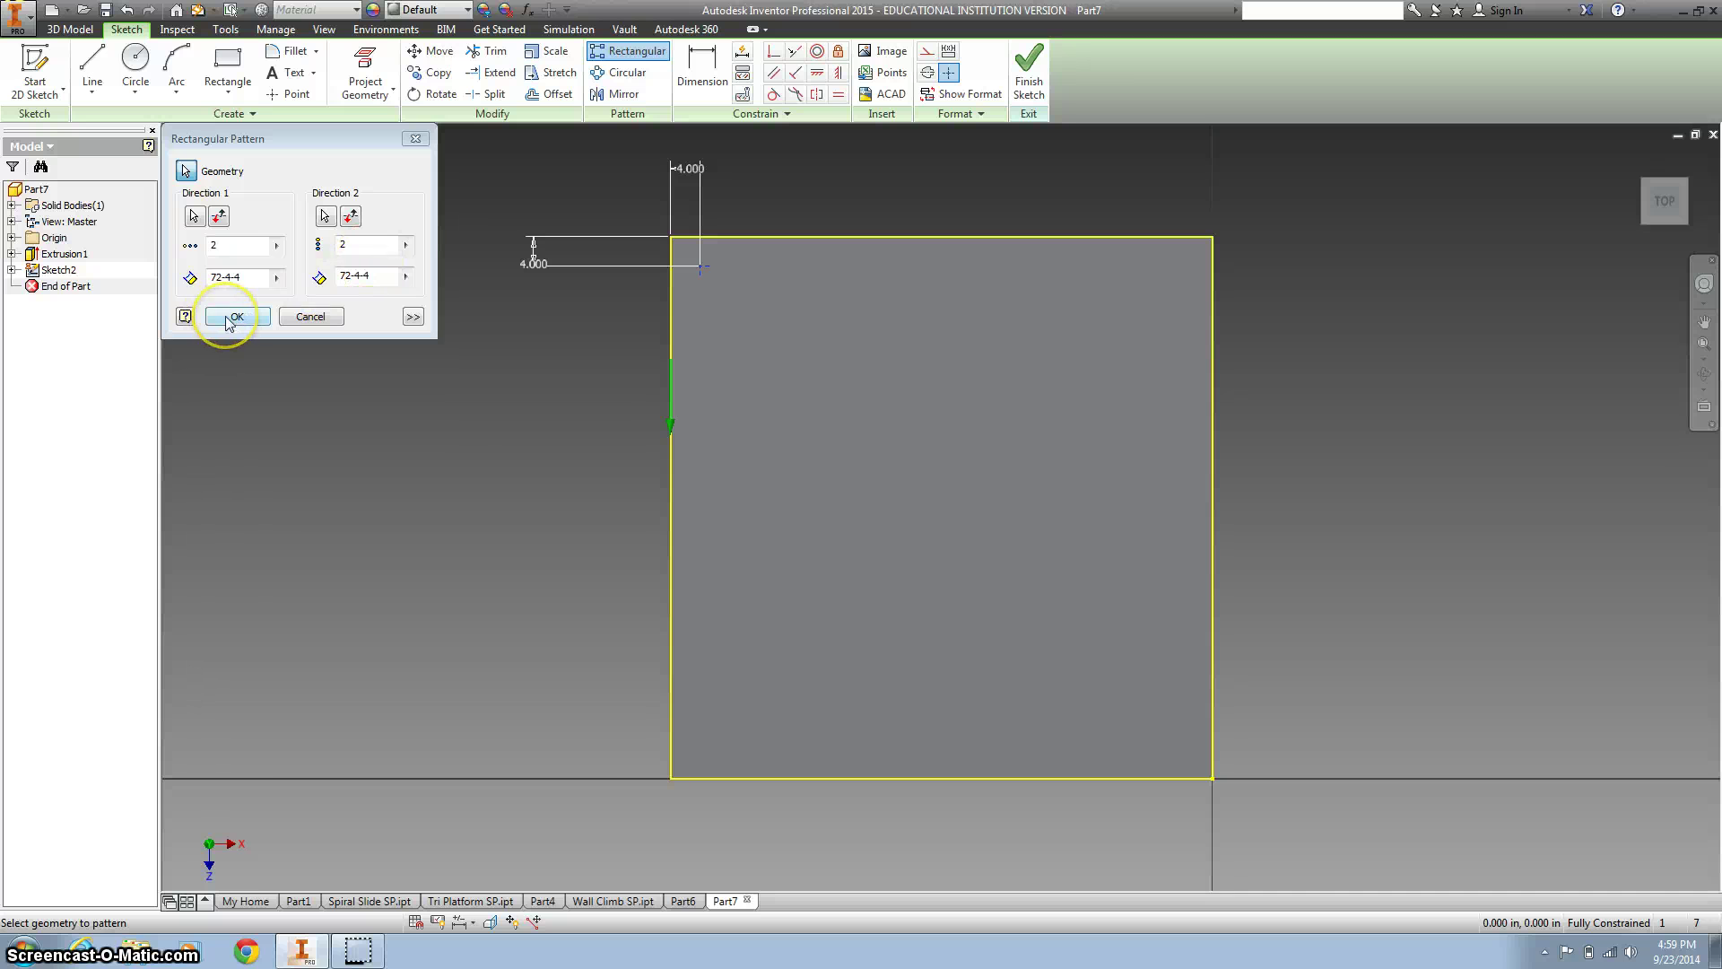
- Create the 2 × 2 pattern of hole points 64 in apart and finish the sketch
click(226, 317)
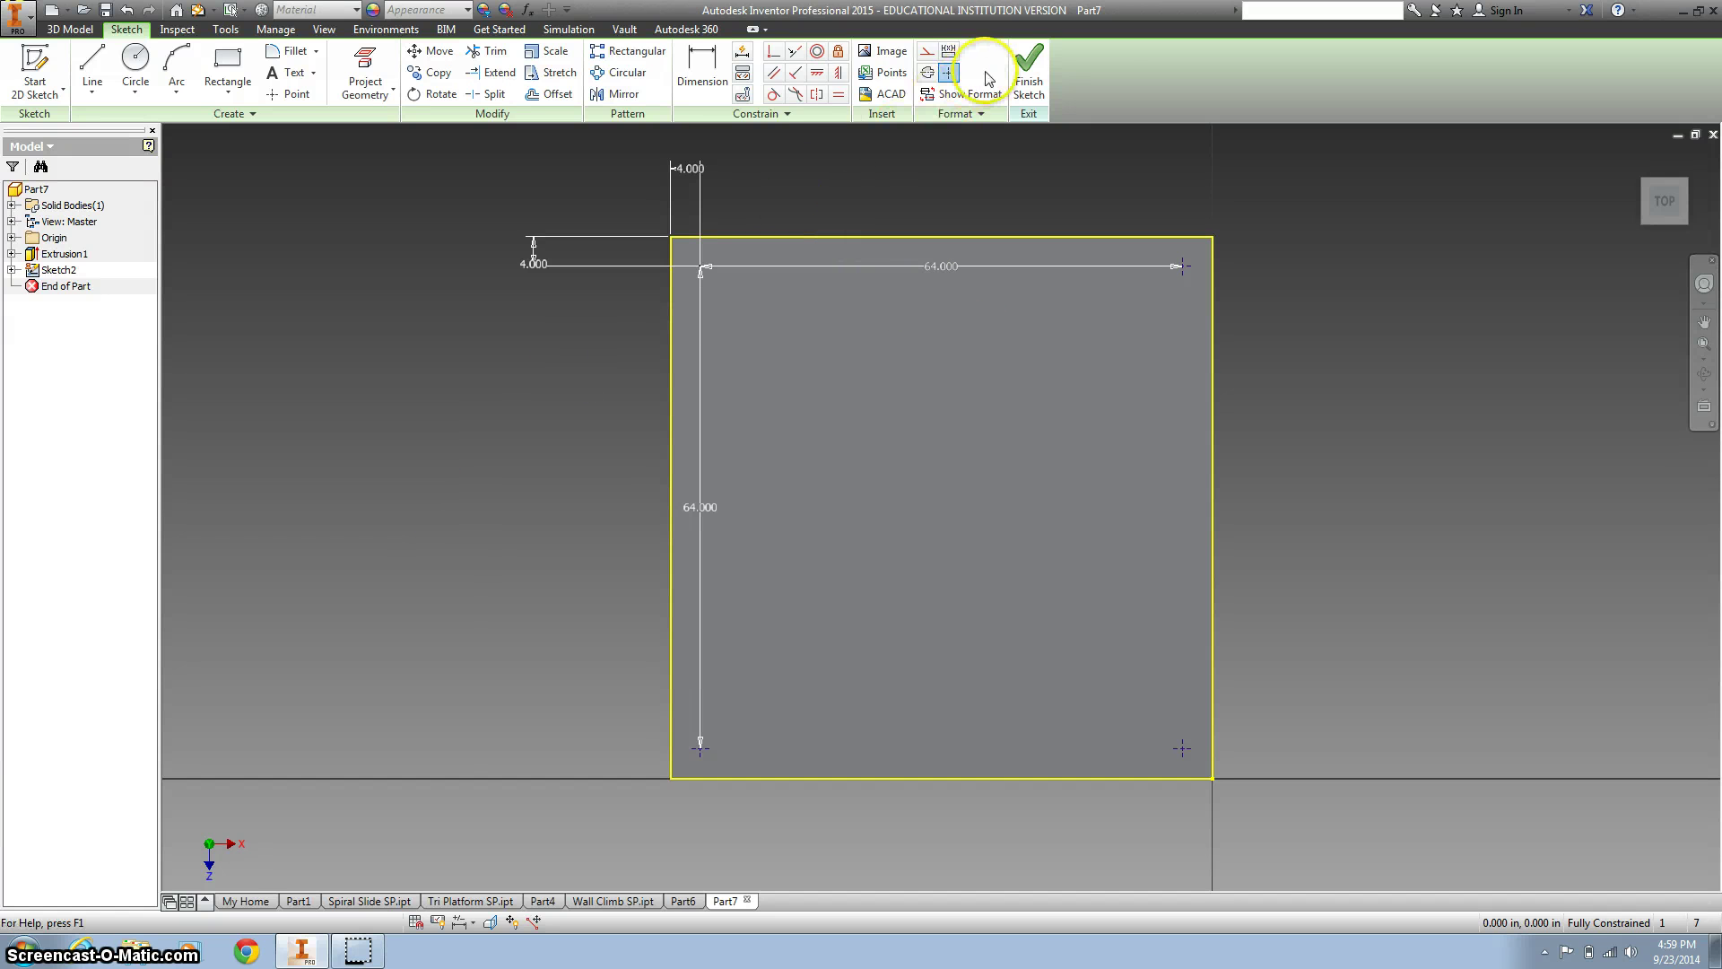
click(1027, 70)
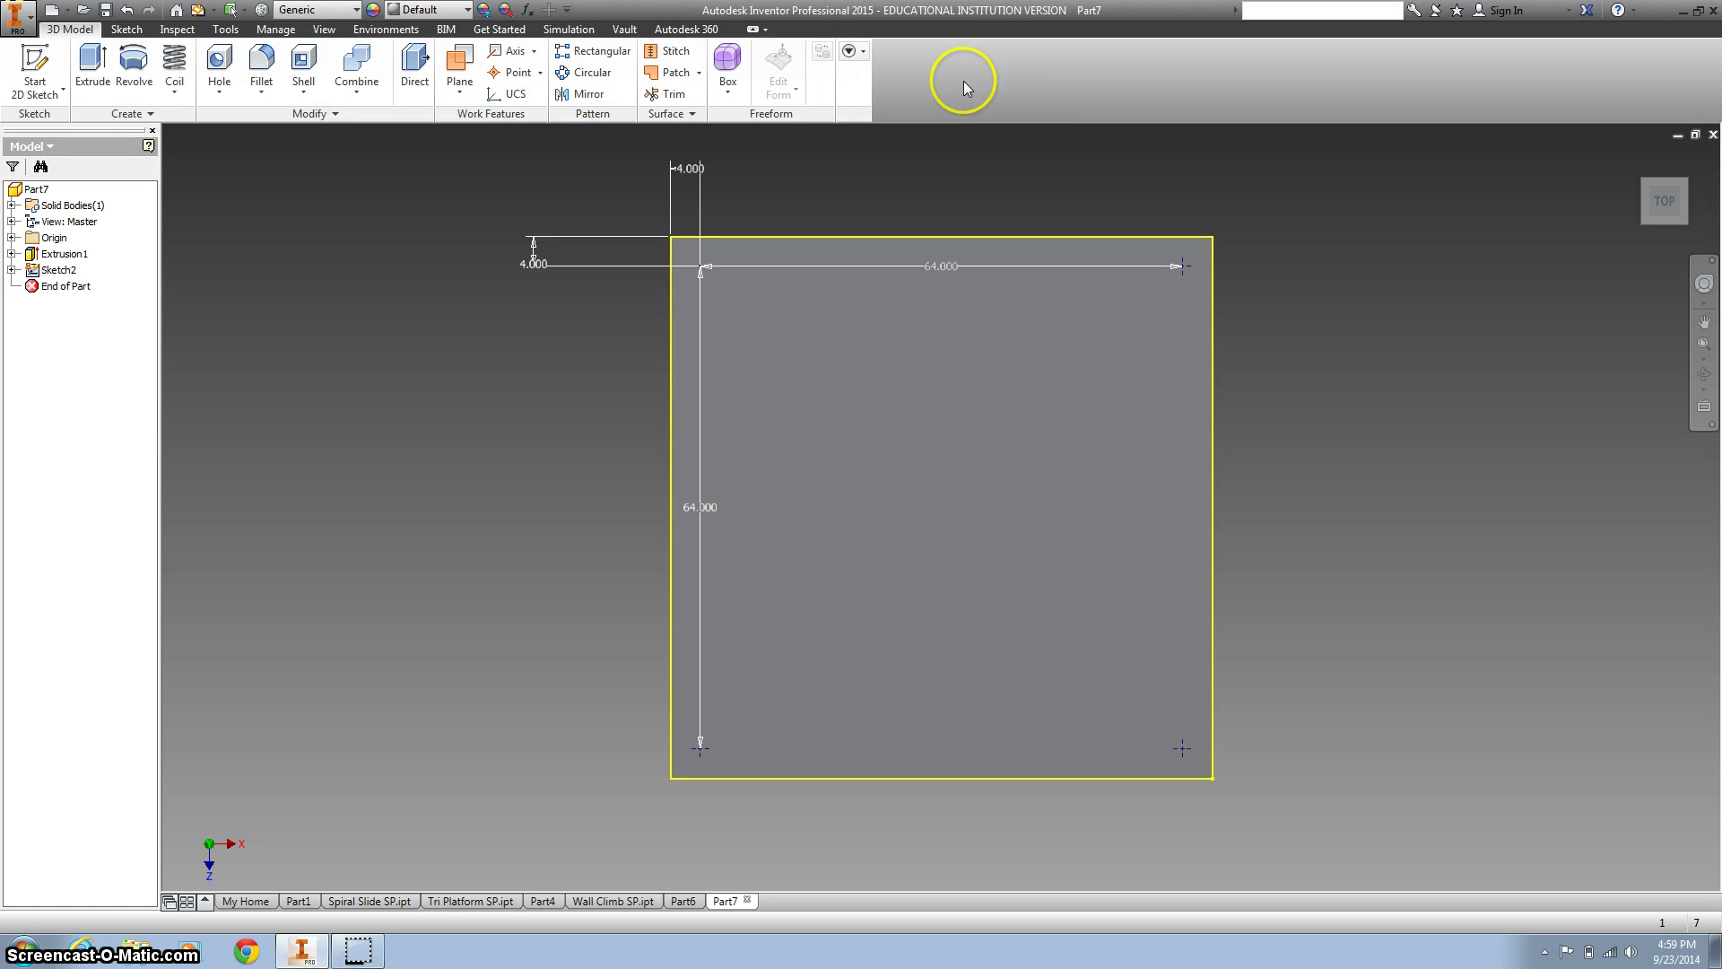
click(222, 65)
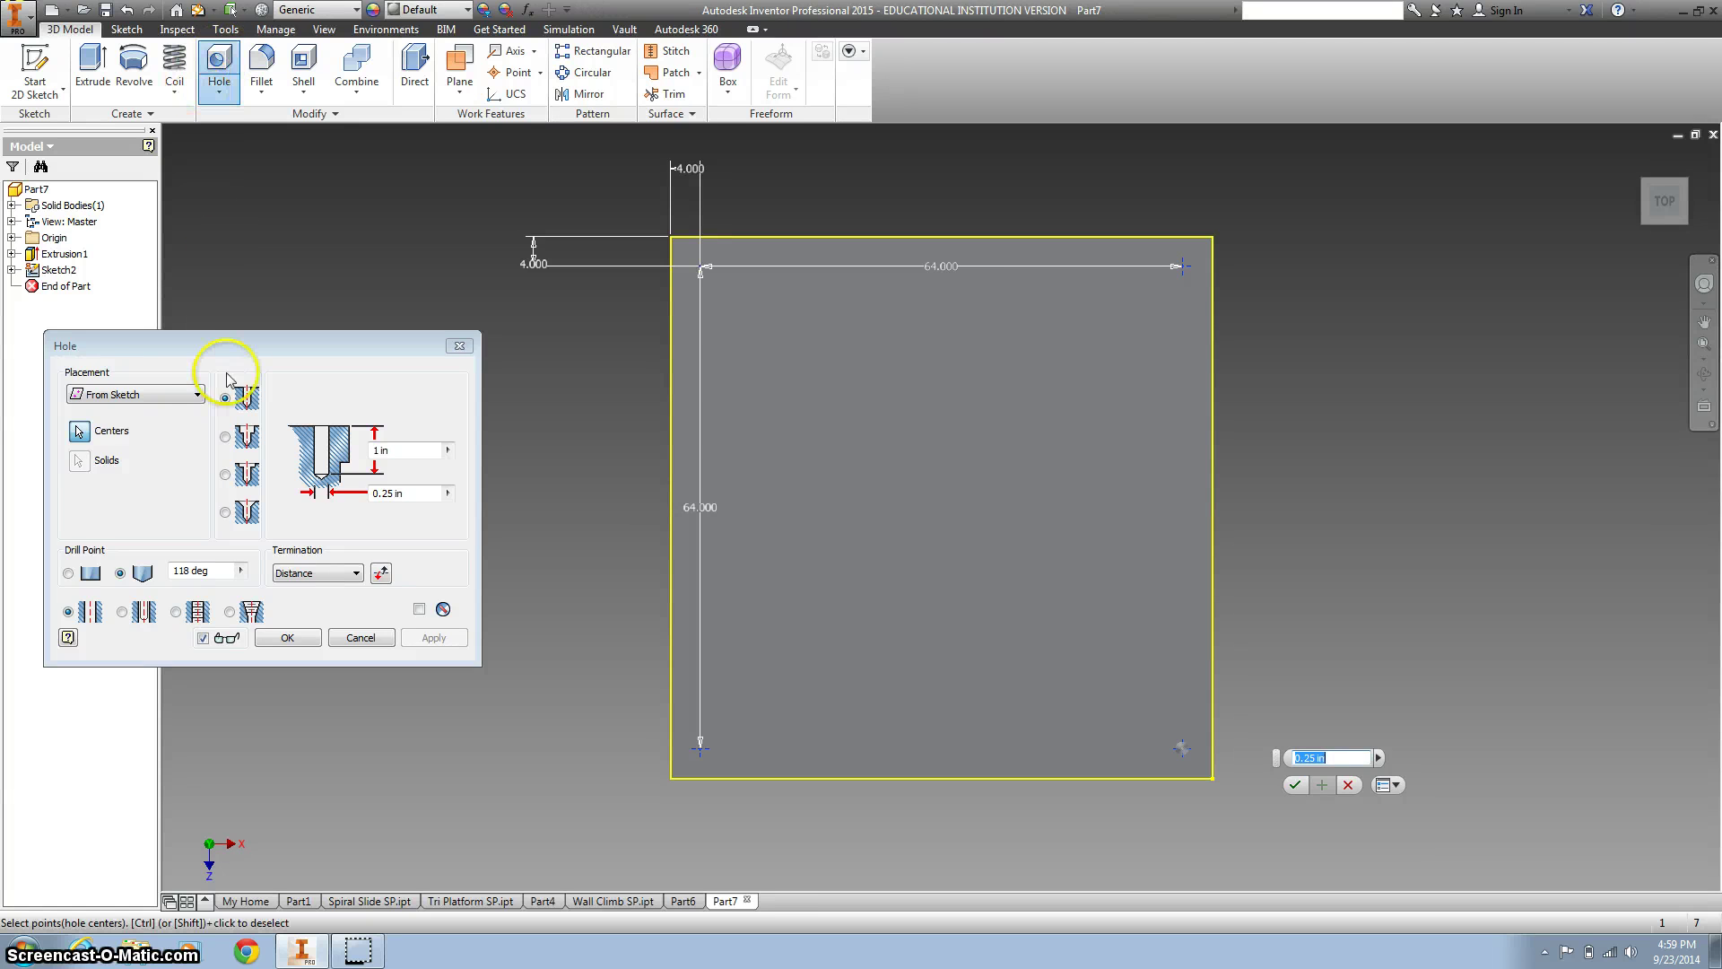
- Try Single Point hole placement, switch back to From Sketch, and pick corner points as centres
click(197, 395)
click(126, 455)
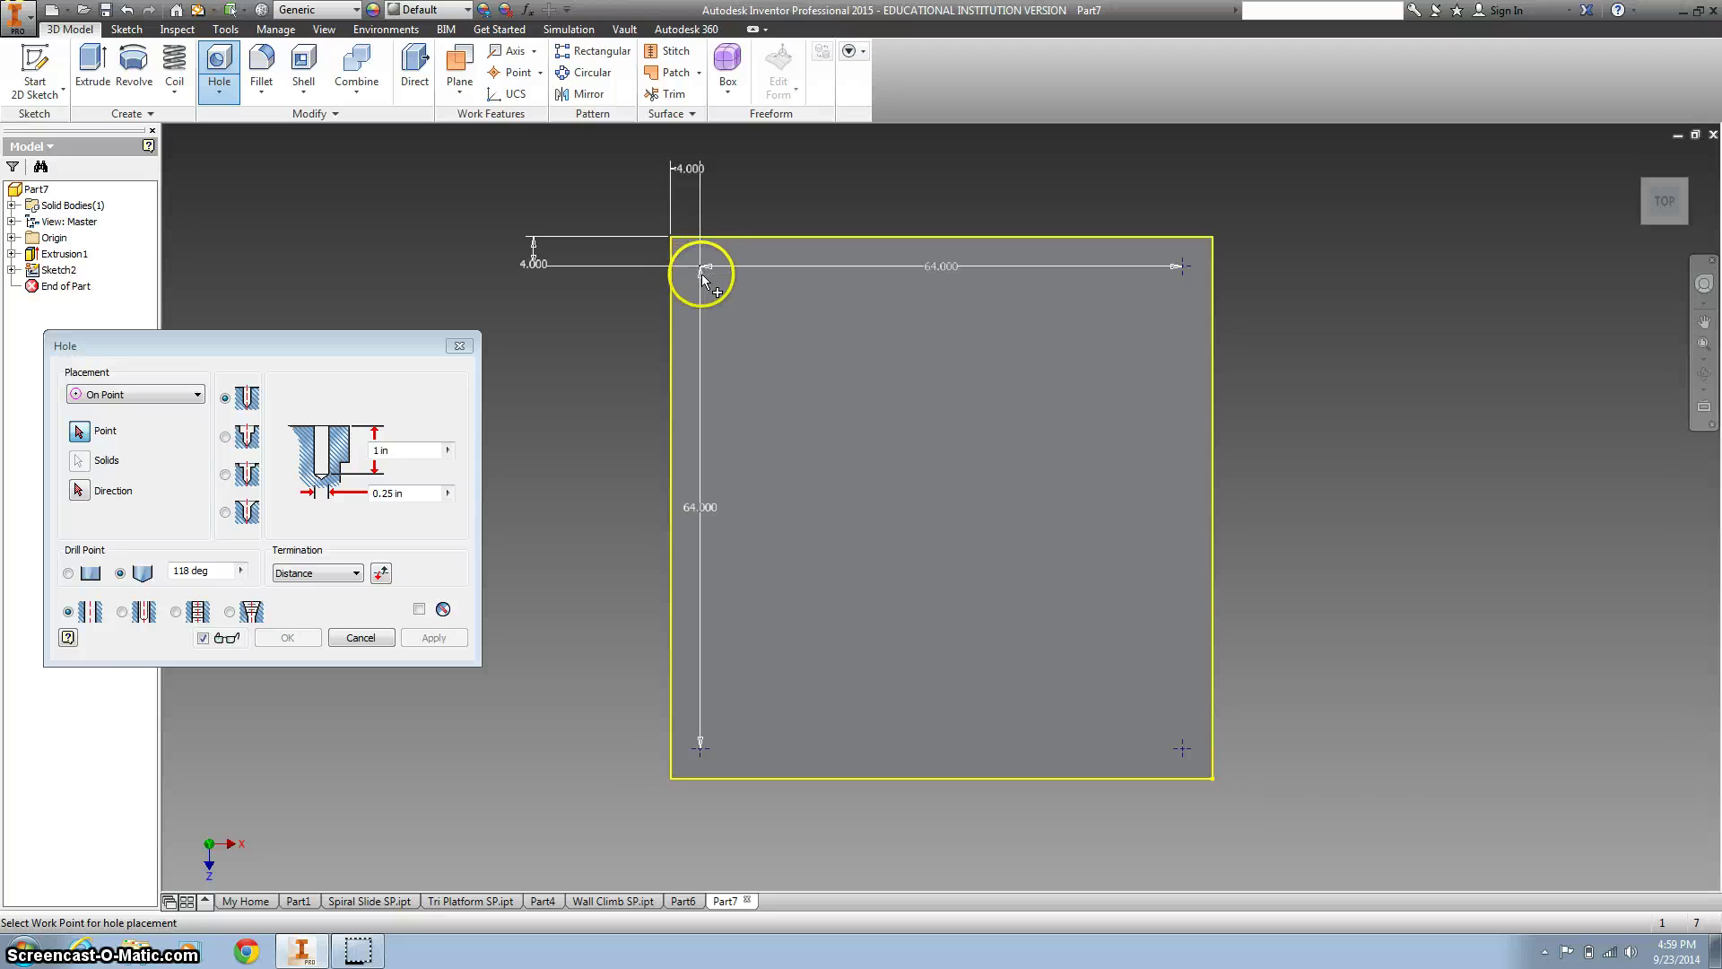
click(141, 404)
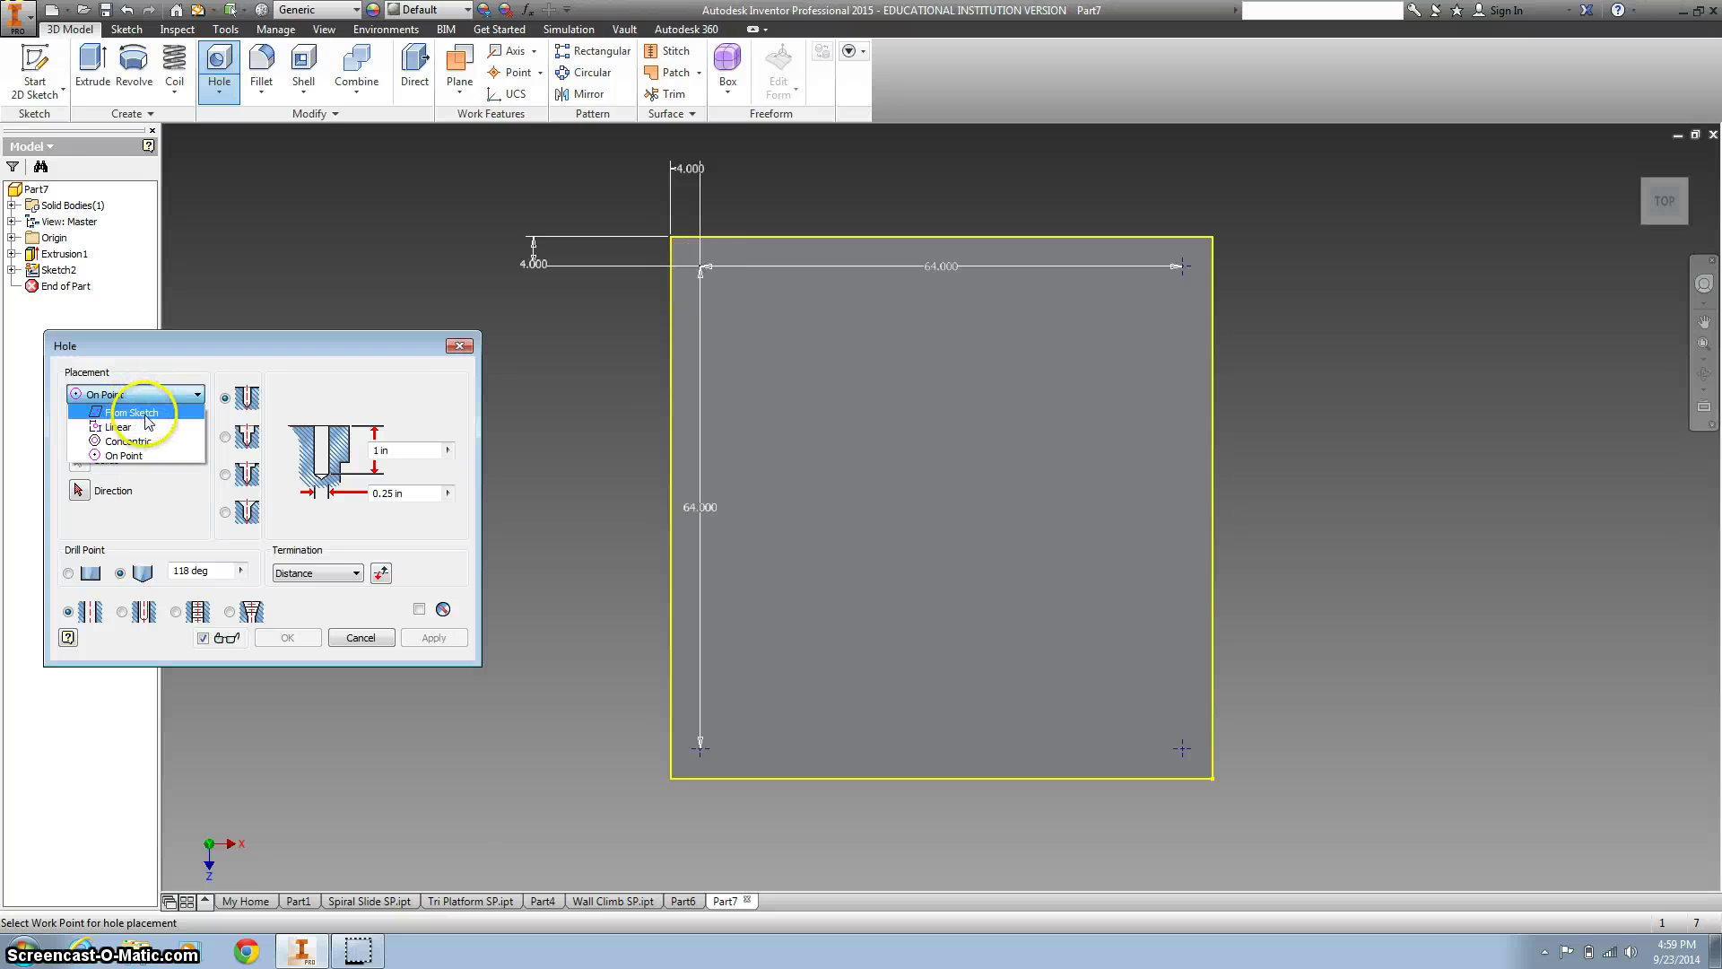
click(112, 411)
click(701, 268)
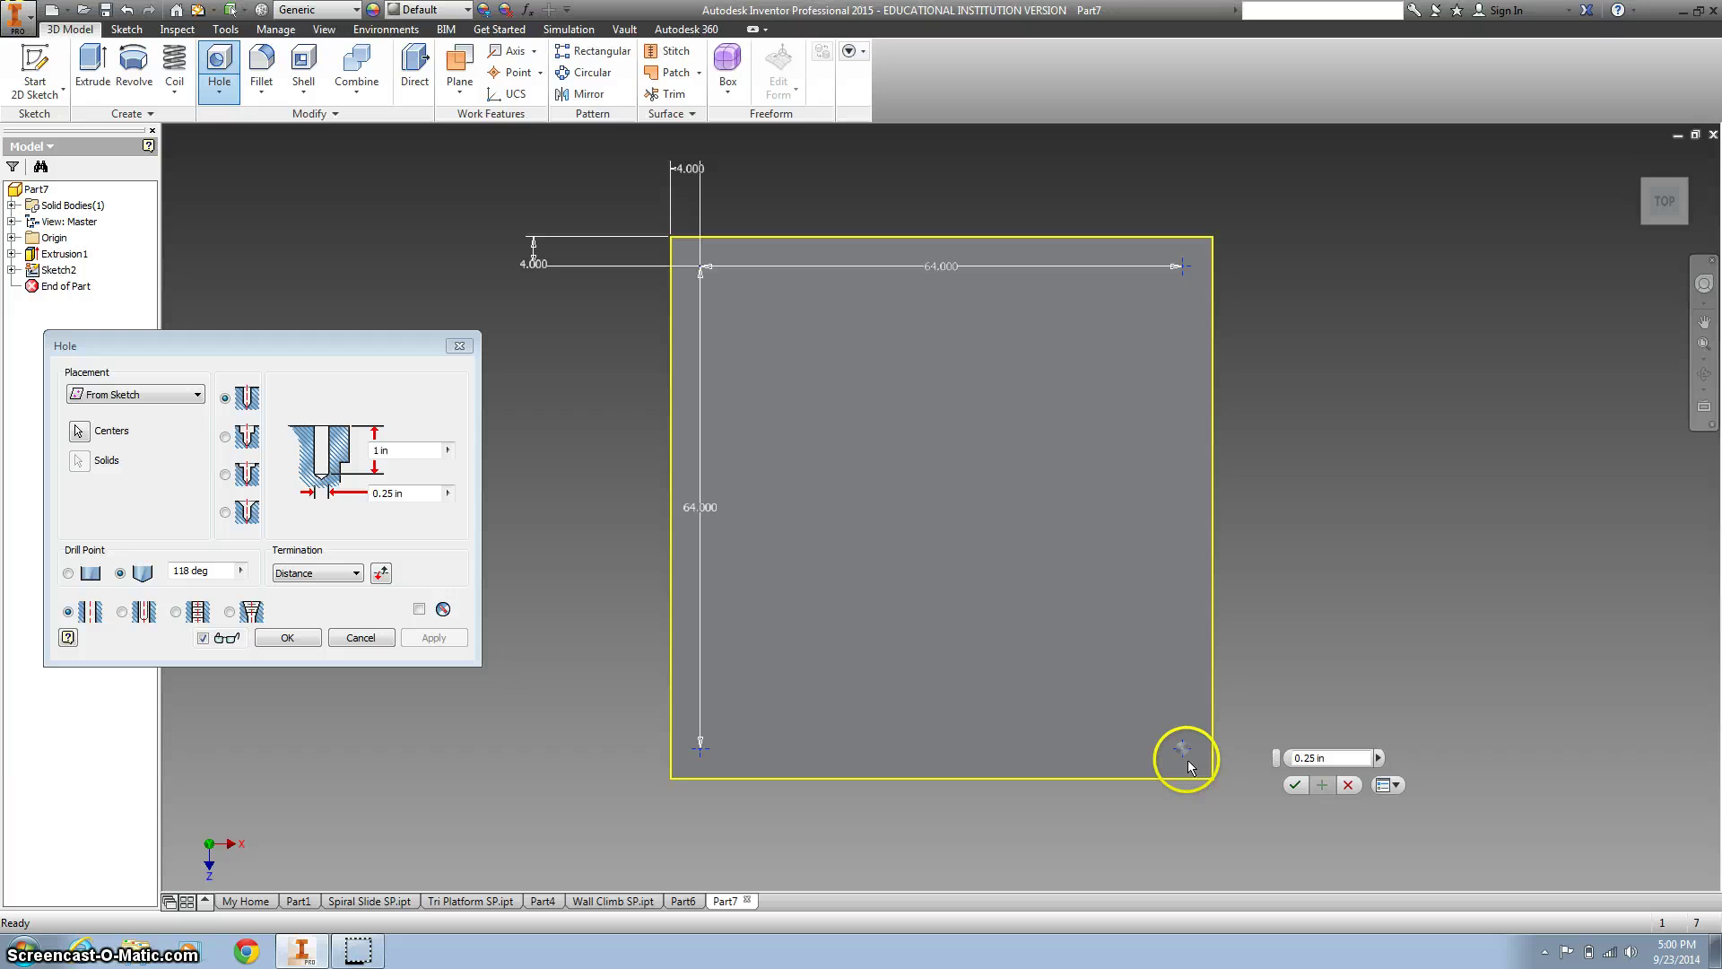
click(1182, 750)
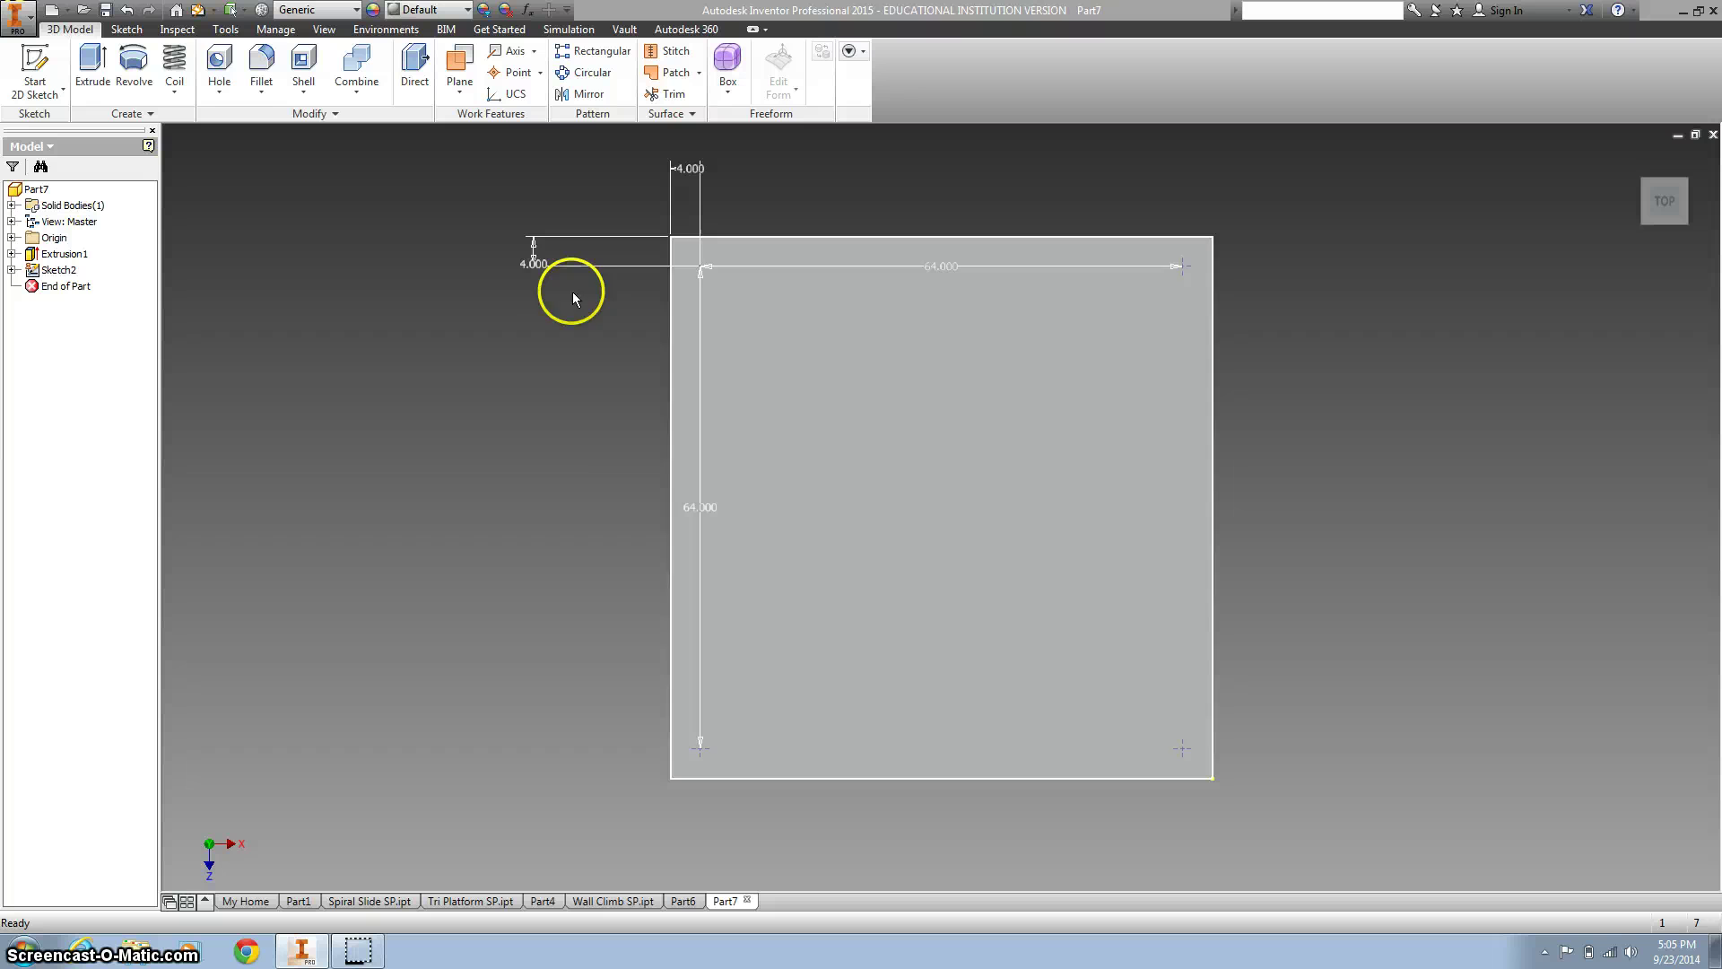
- Set the holes to From Sketch placement, flat drill point, 3 in depth and 4 in diameter
click(219, 64)
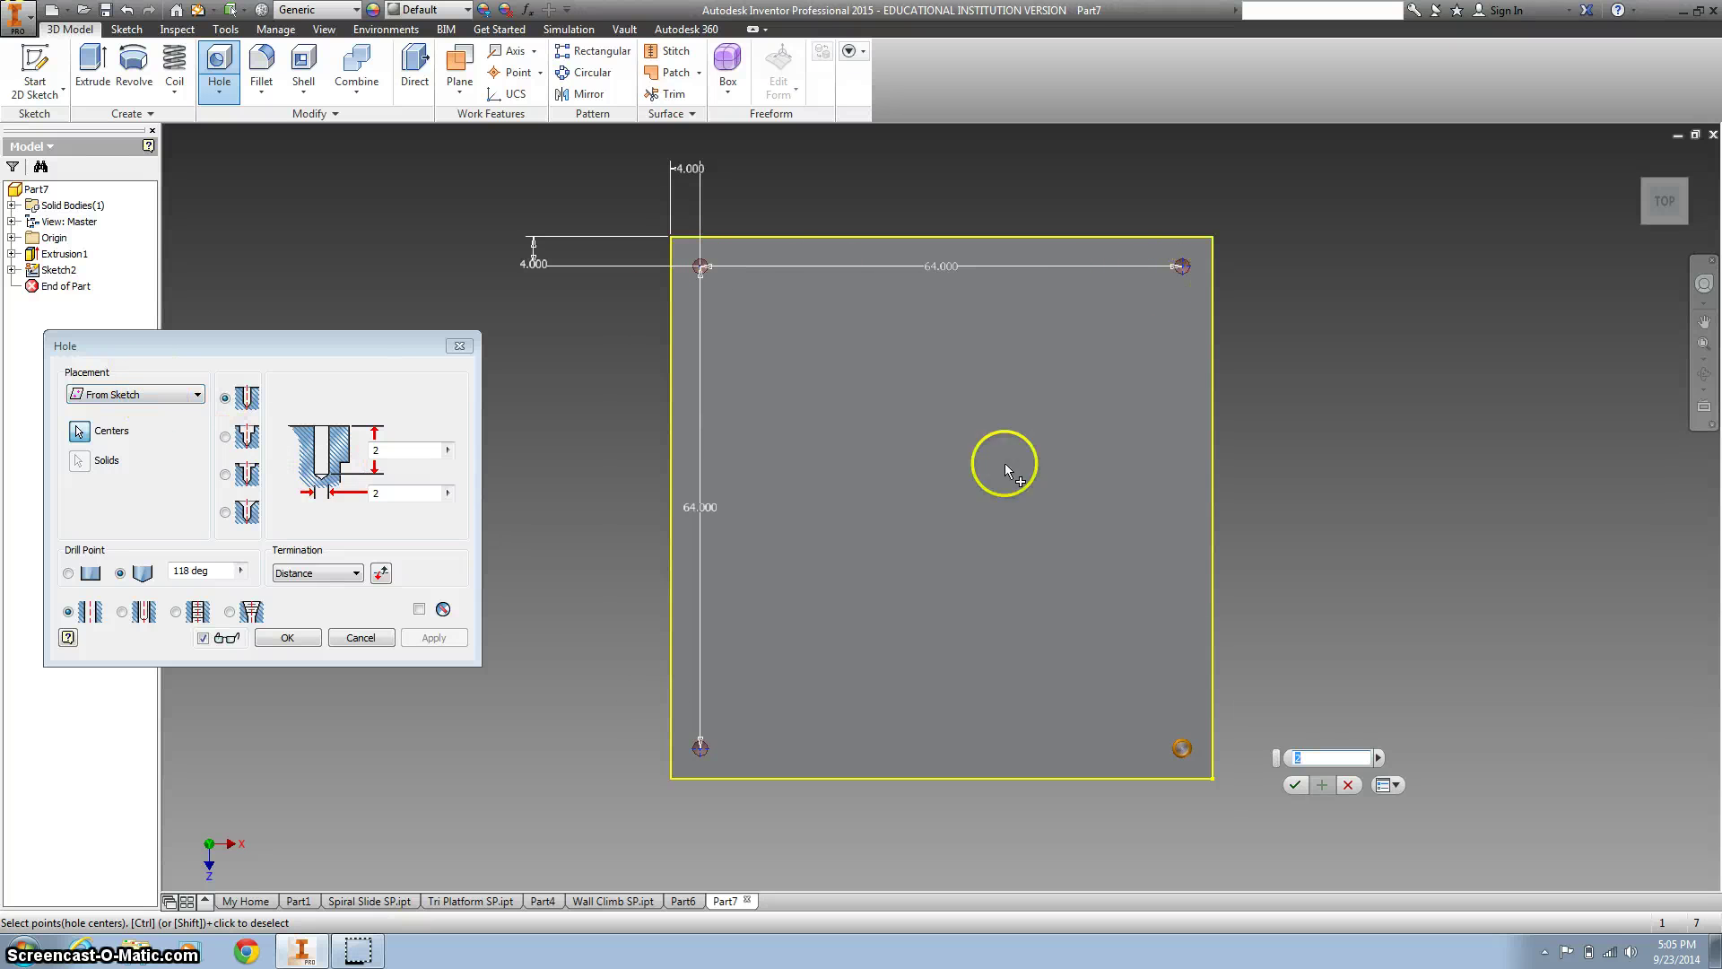
click(196, 394)
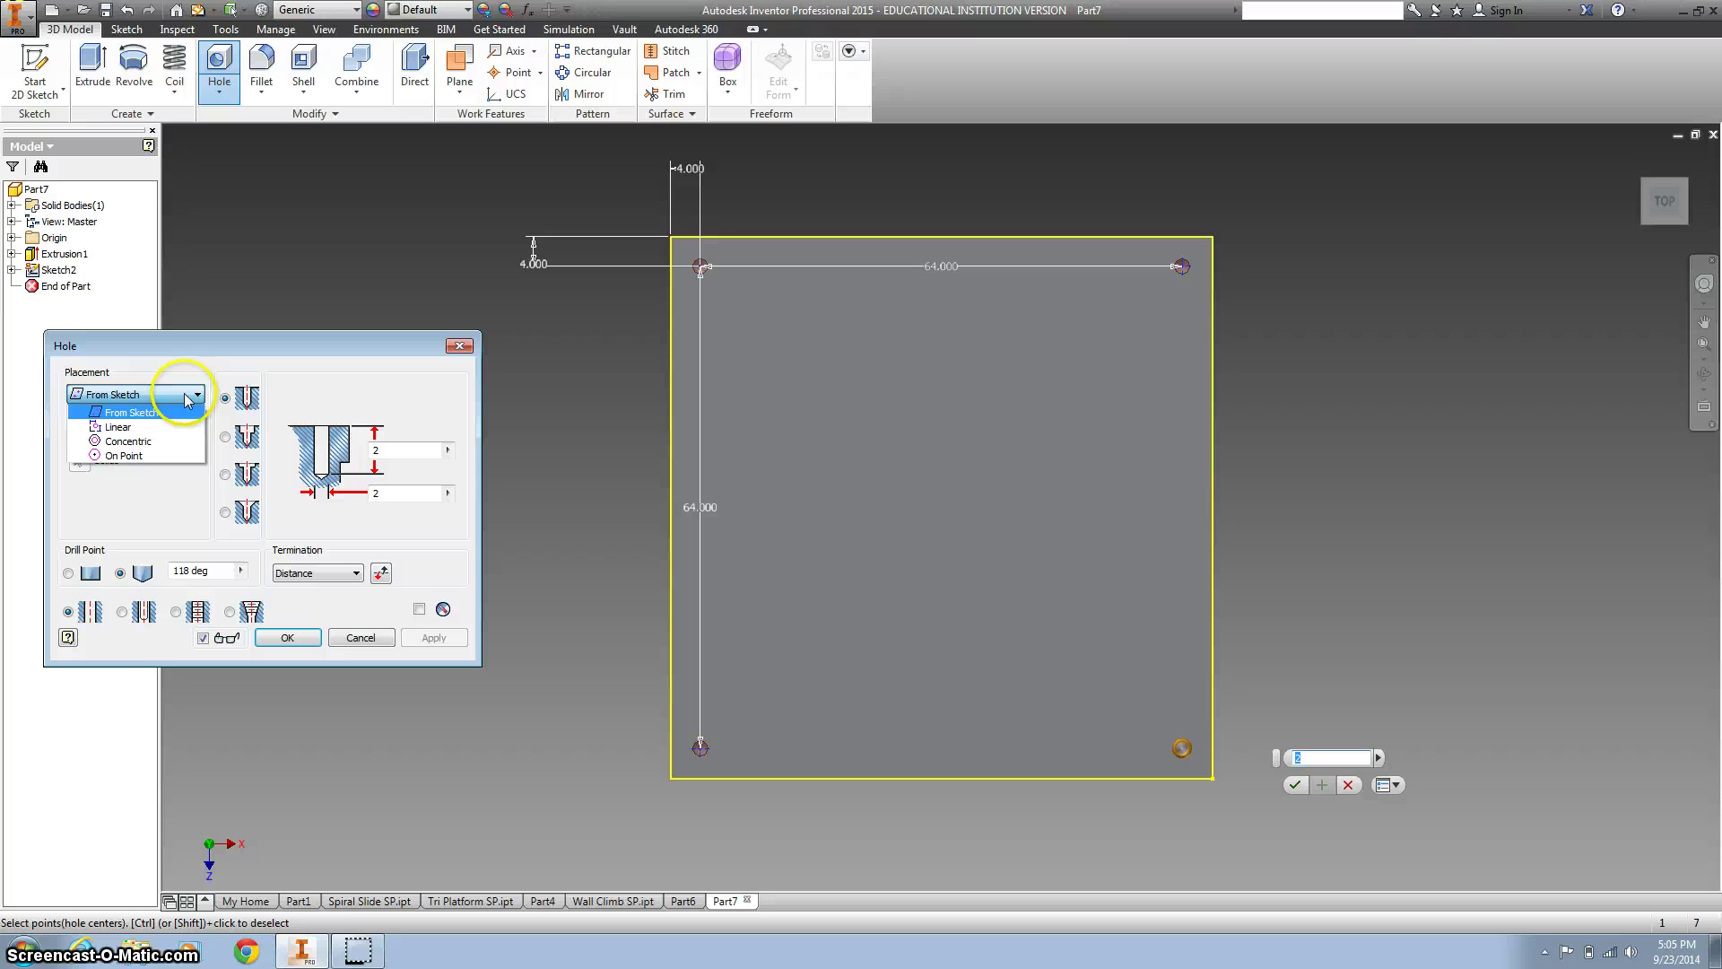
click(198, 394)
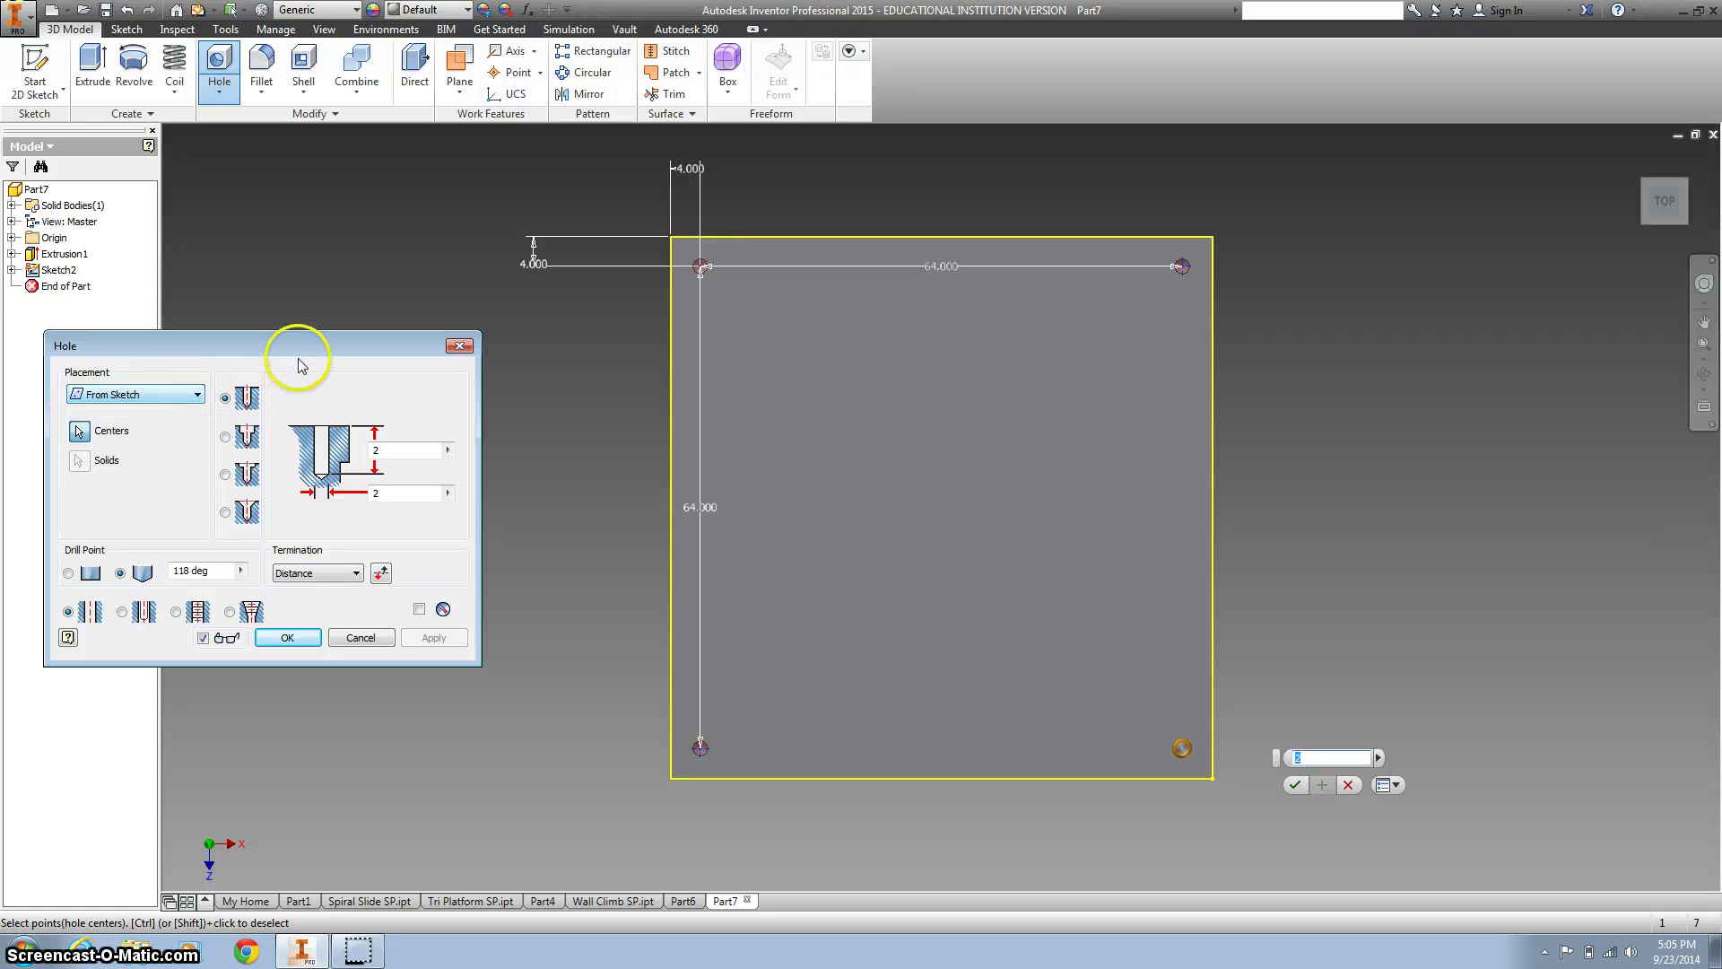
click(69, 574)
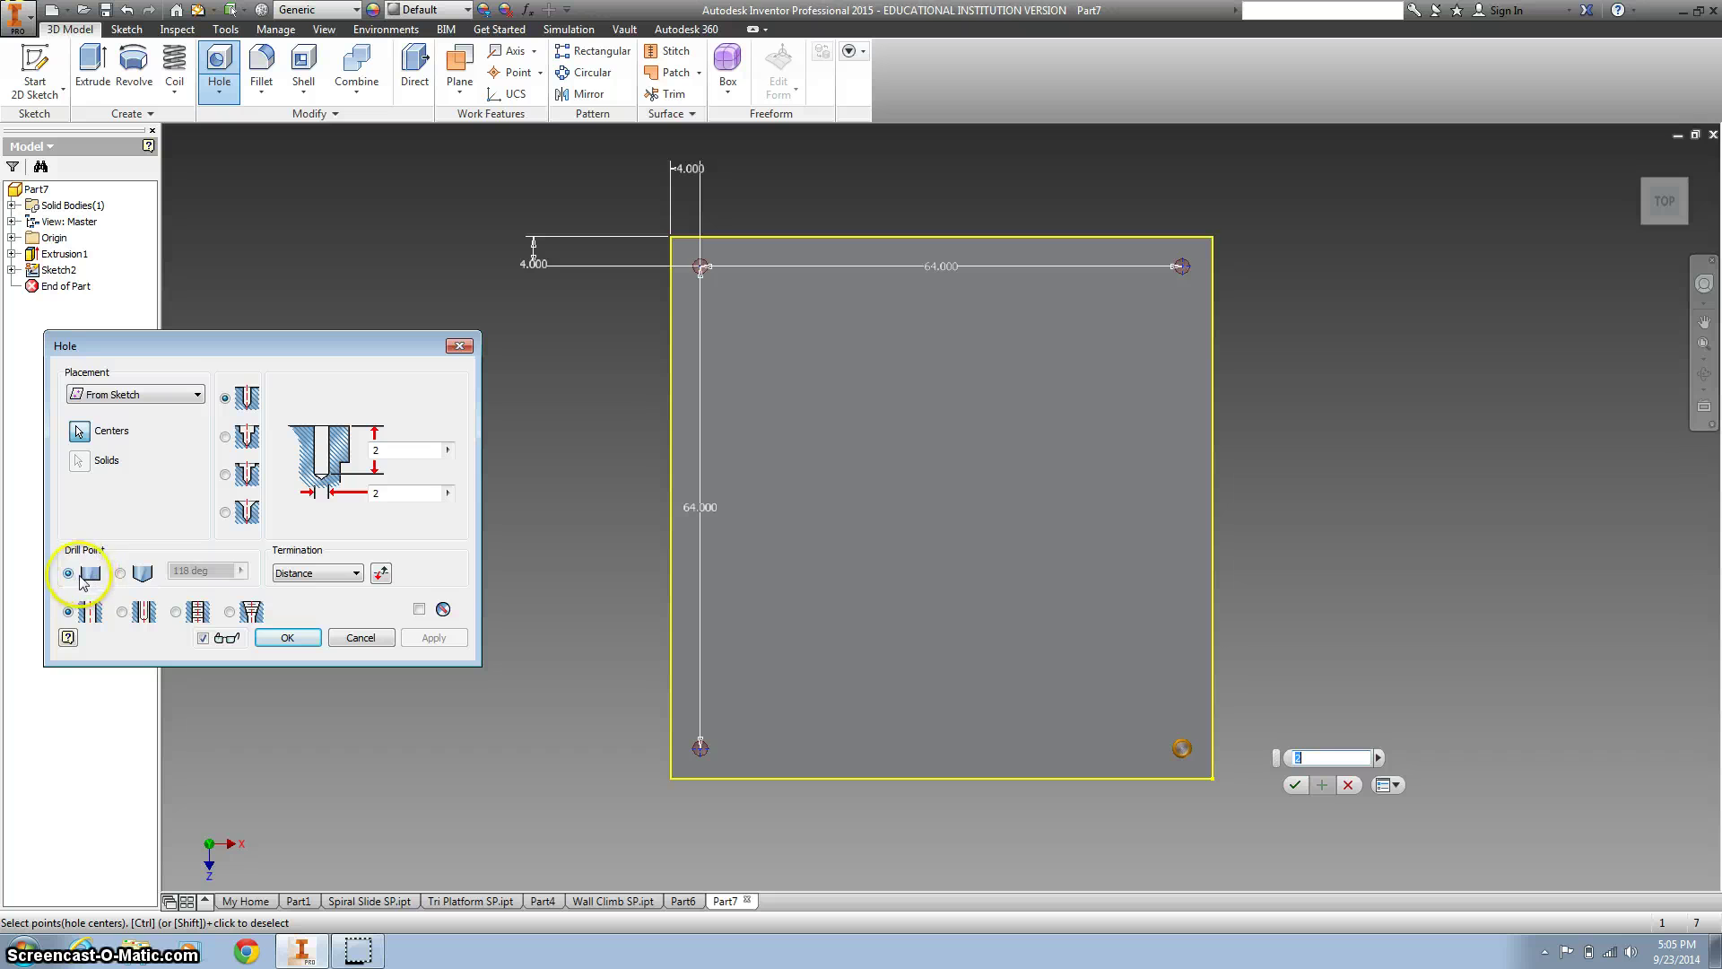
click(412, 449)
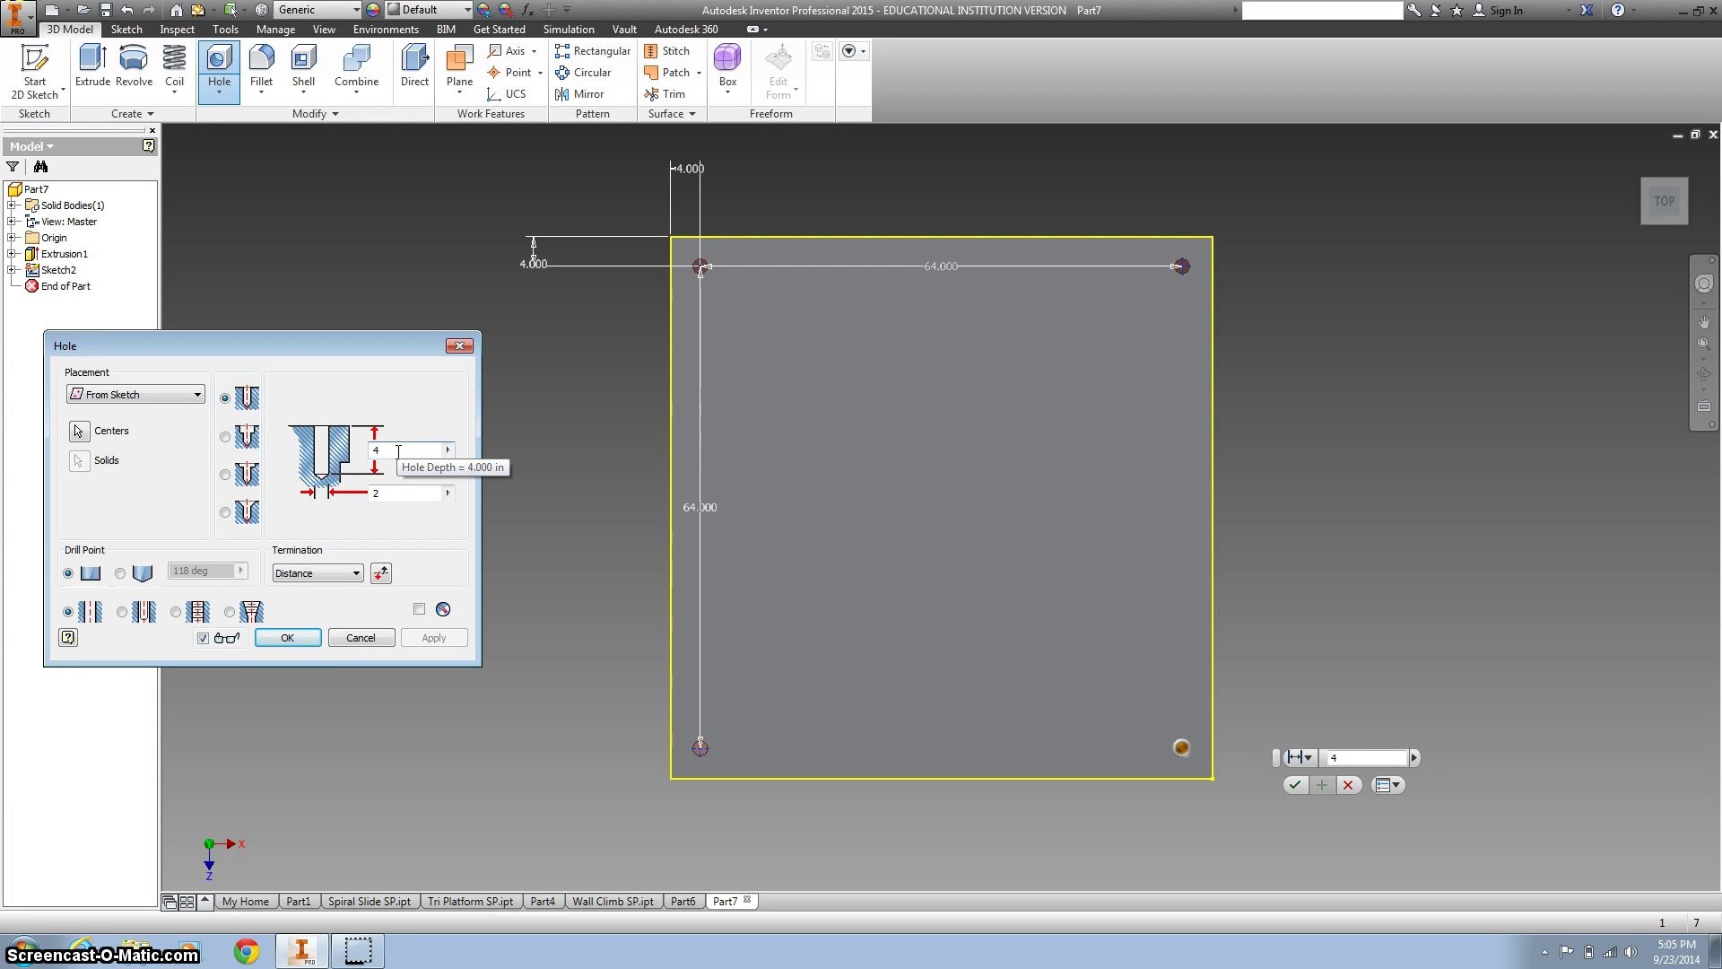
text(3)
key(BackSpace)
key(BackSpace)
text(3)
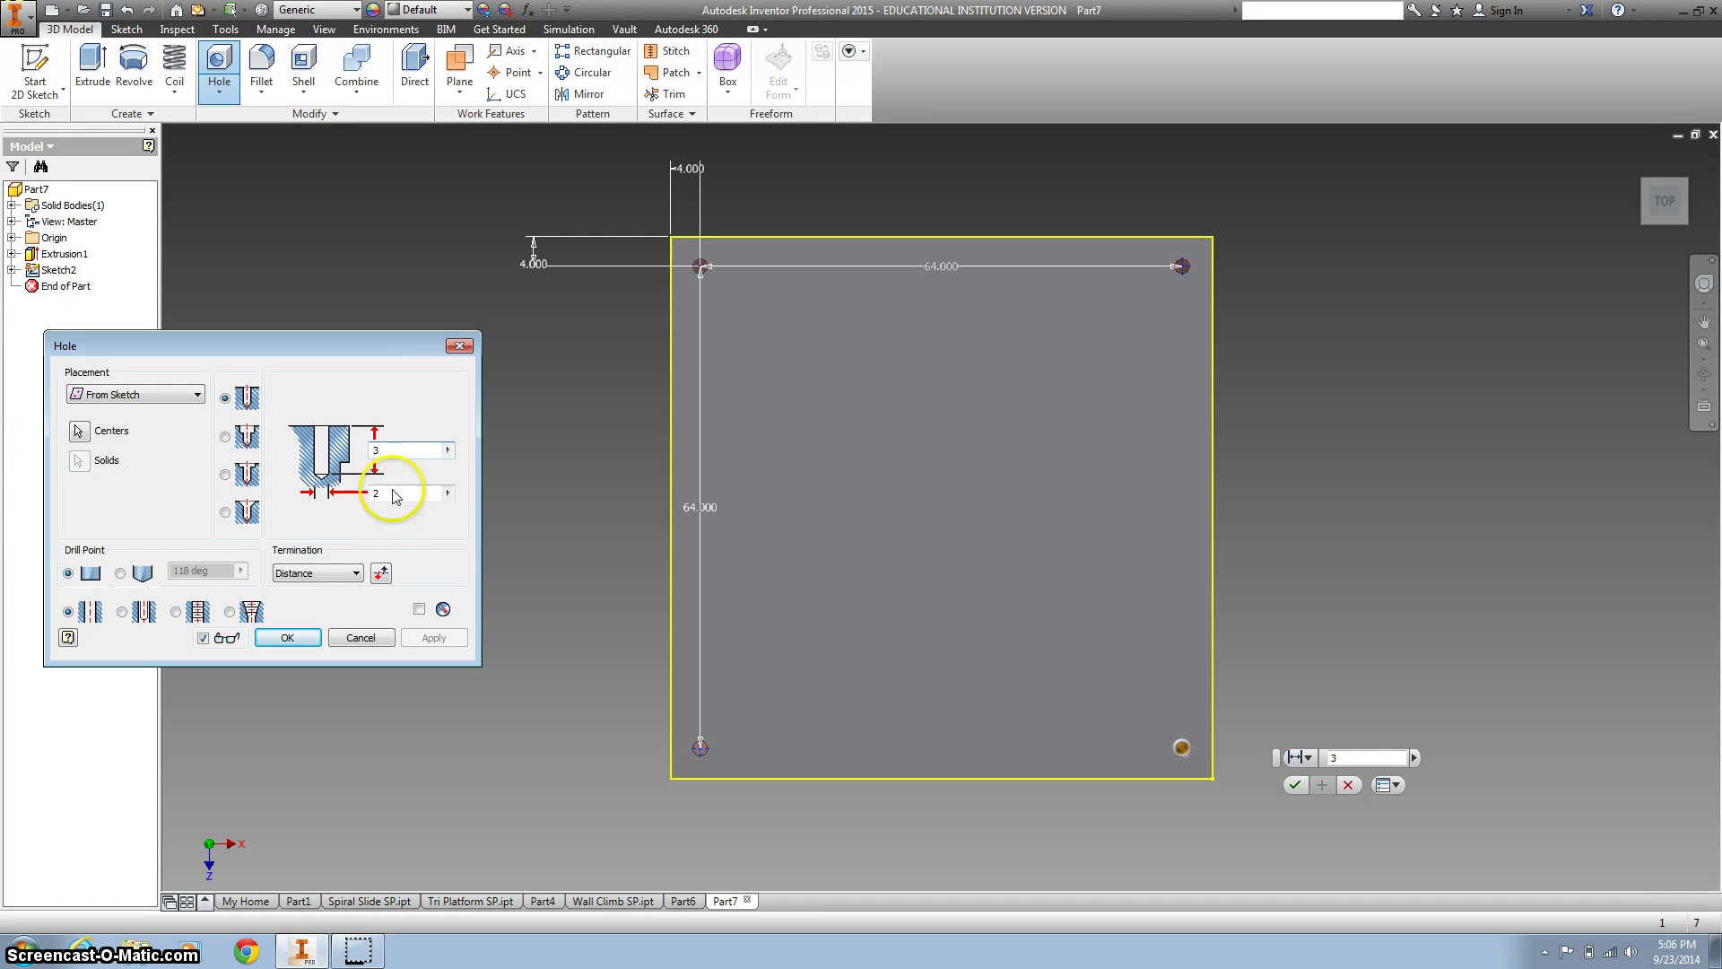
click(365, 493)
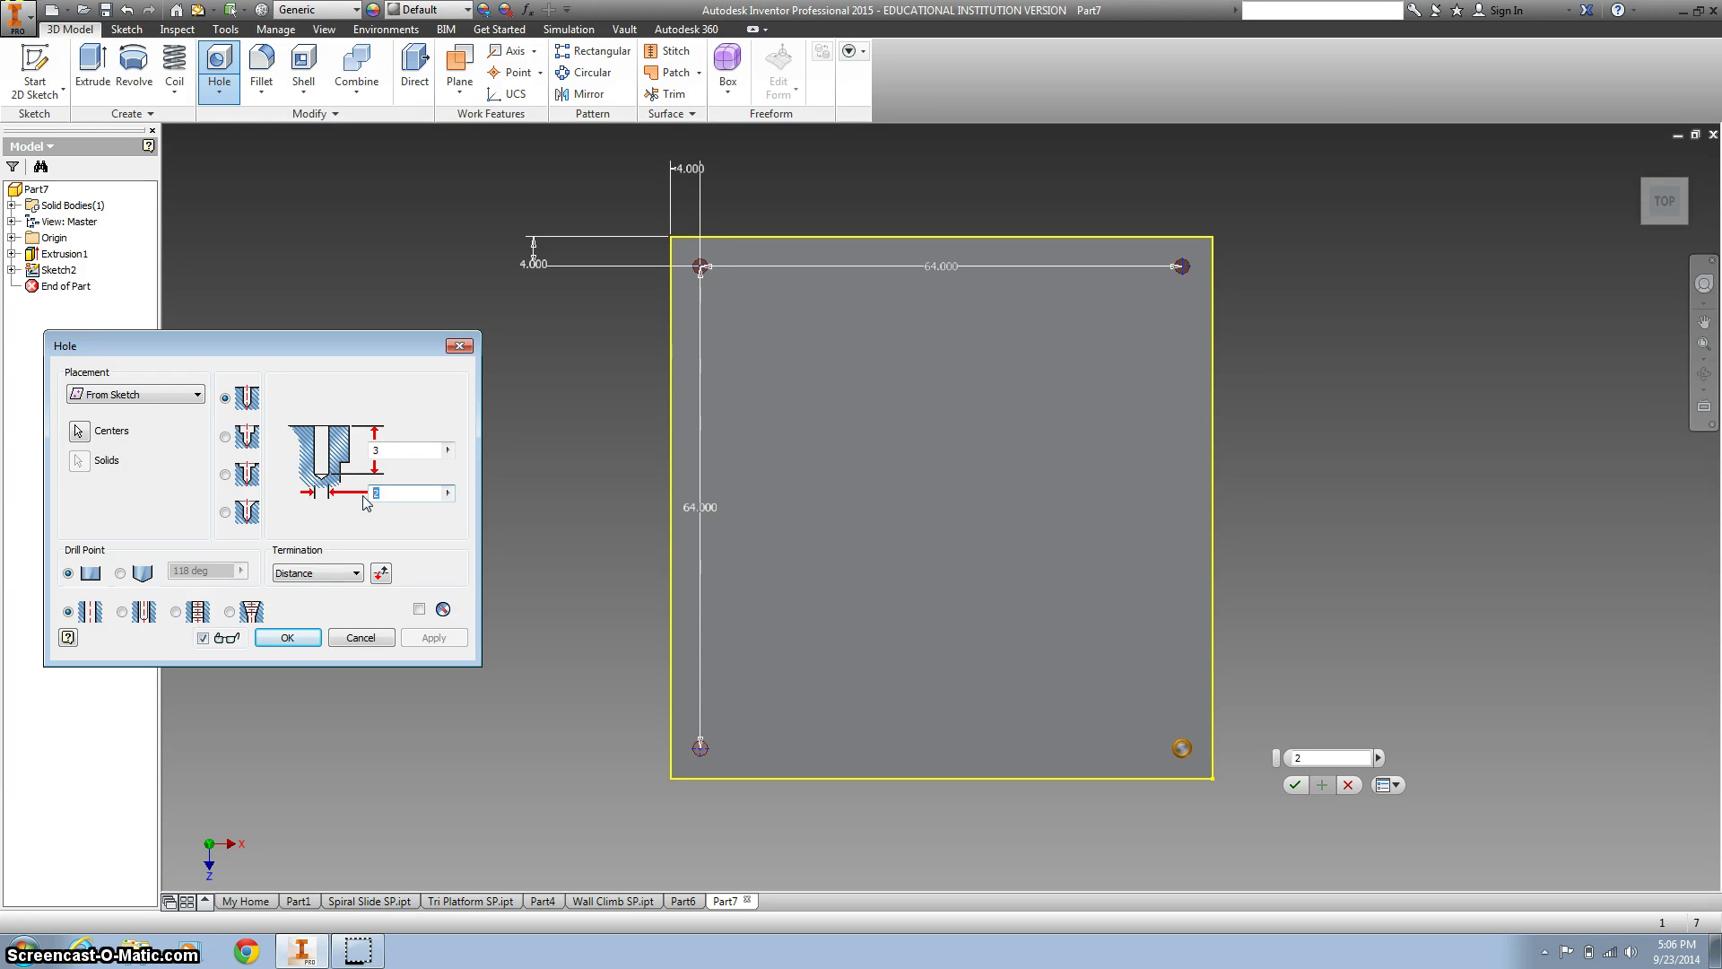
text(4)
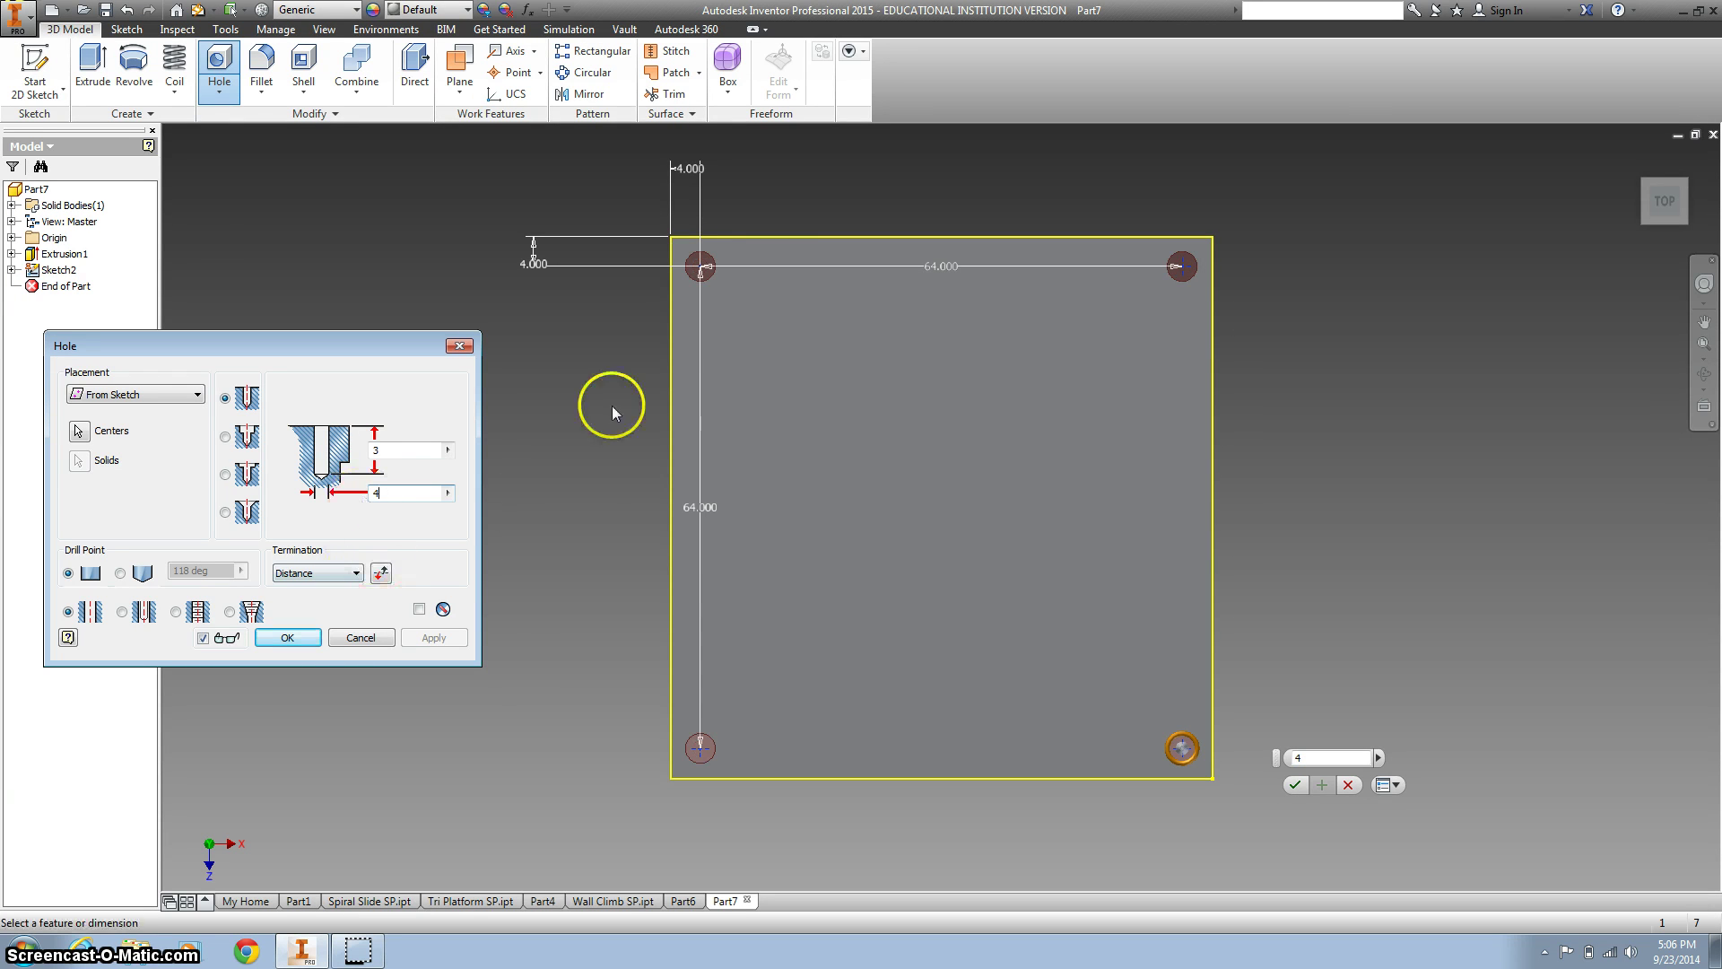
- Cut the four 4 in corner holes and return to the home isometric view
click(301, 642)
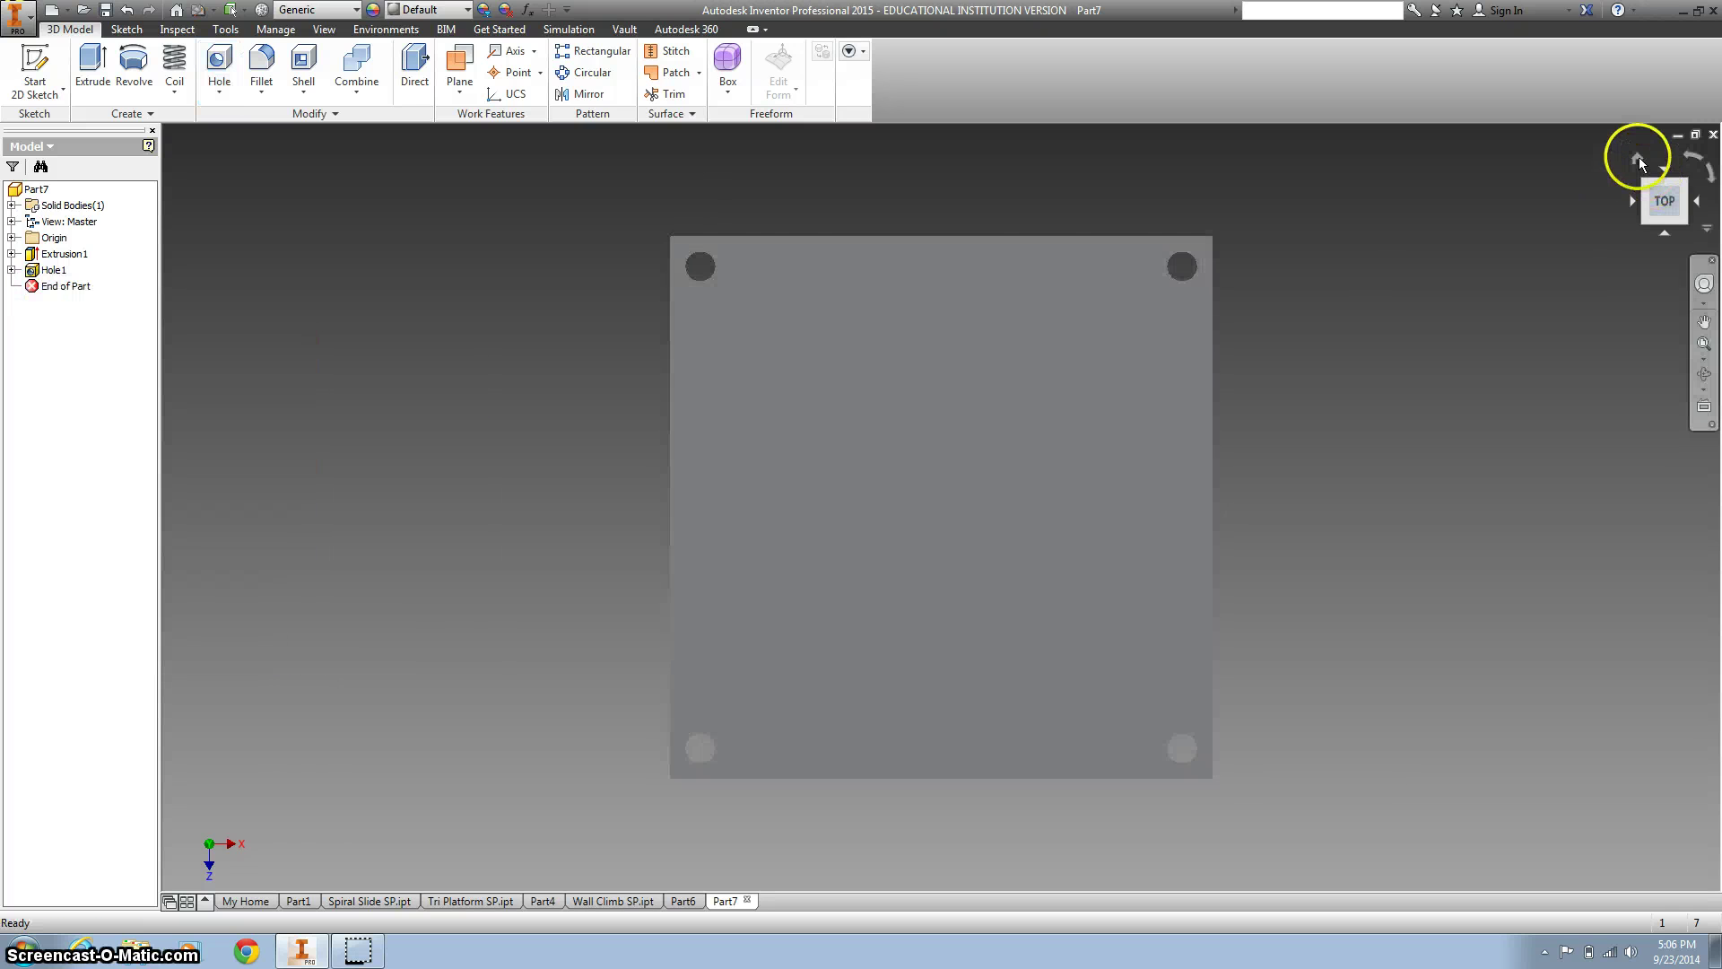
click(1639, 158)
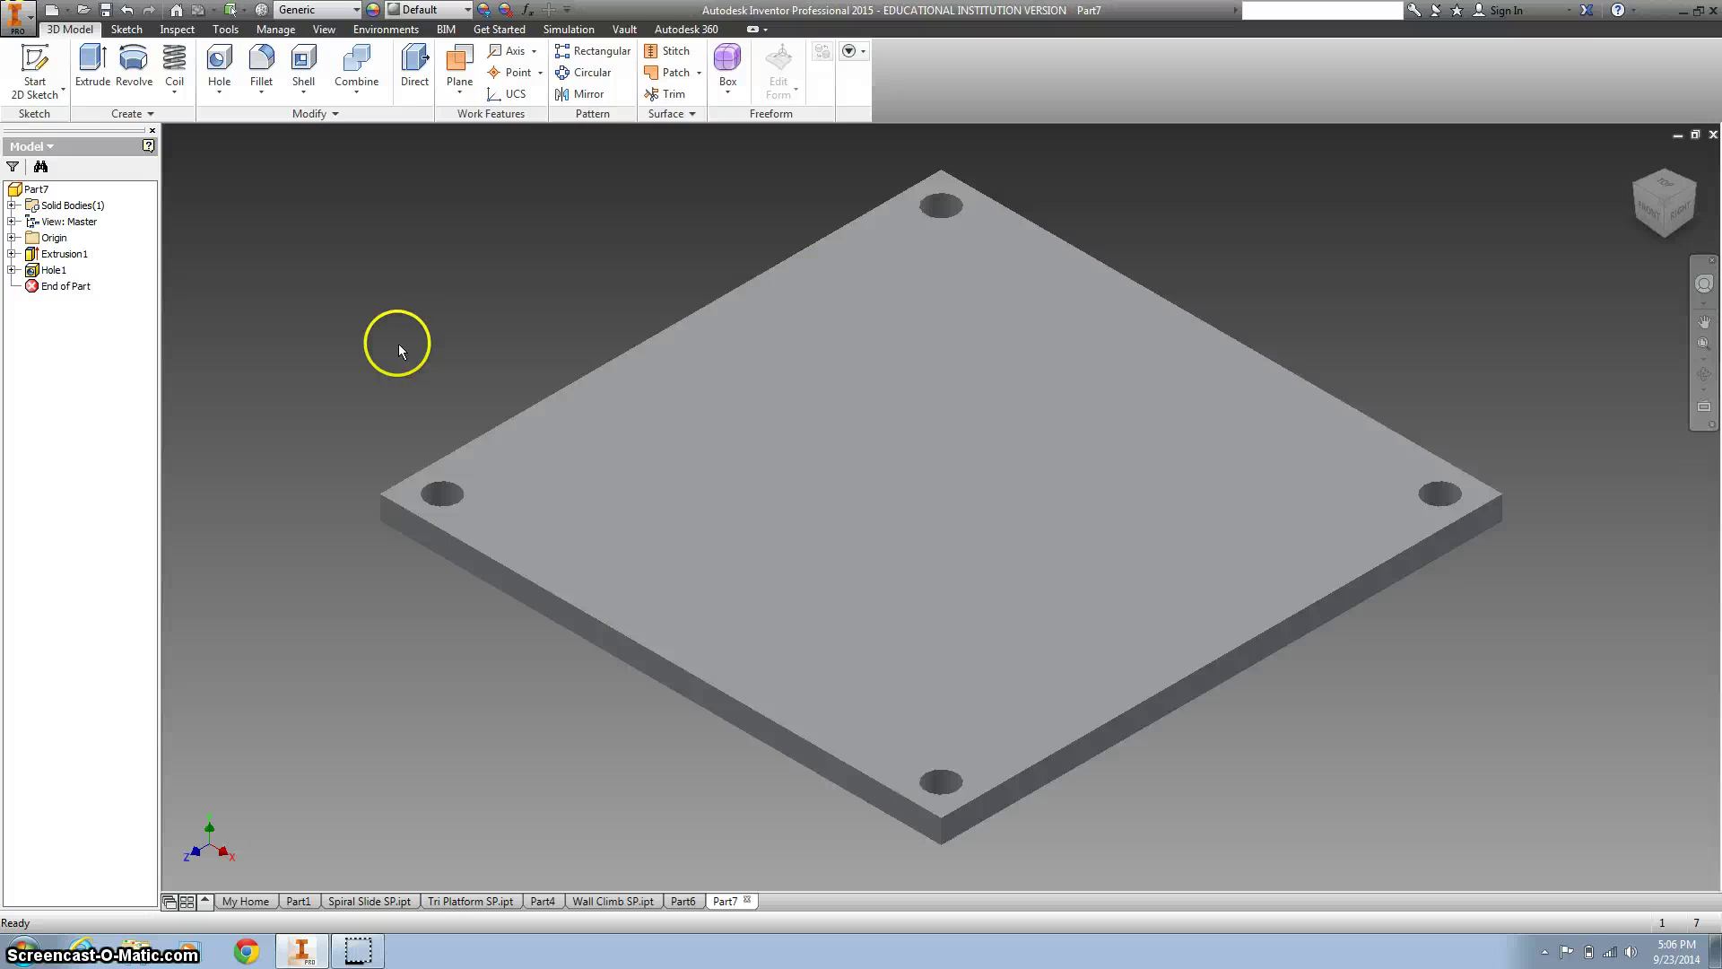